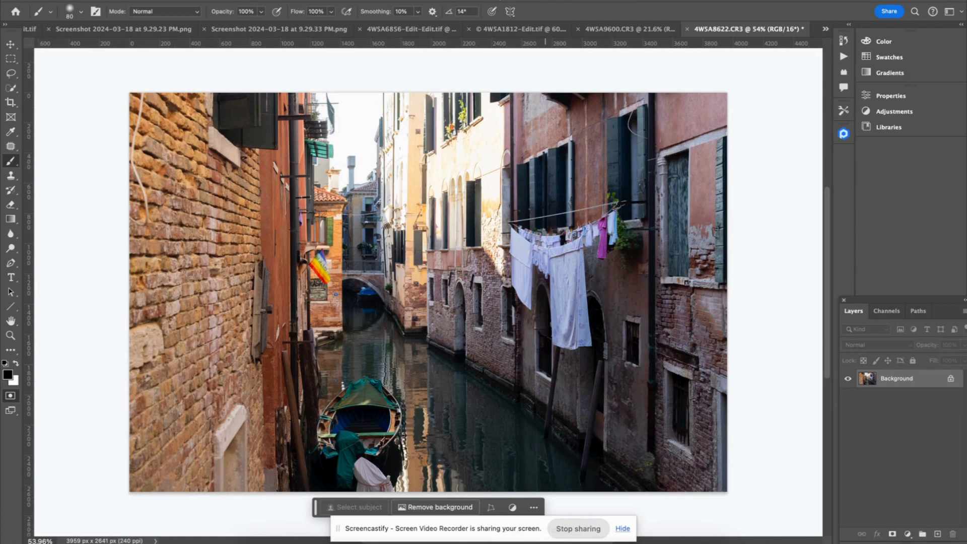
Step: Duplicate the Background layer and add a Levels adjustment above the copy with the midtones set to 1.11
key(super+j)
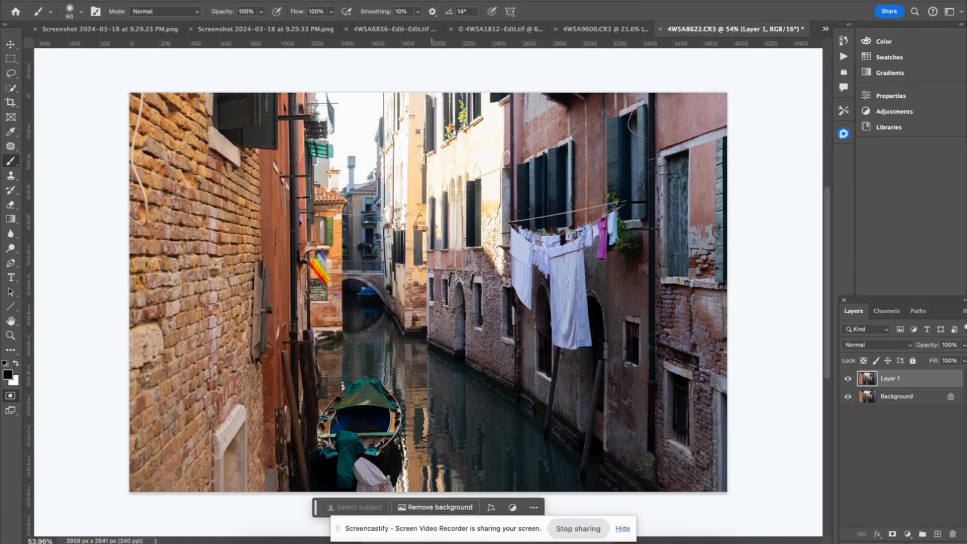
mouse_move(925, 381)
mouse_down()
mouse_move(936, 536)
mouse_move(917, 382)
mouse_up()
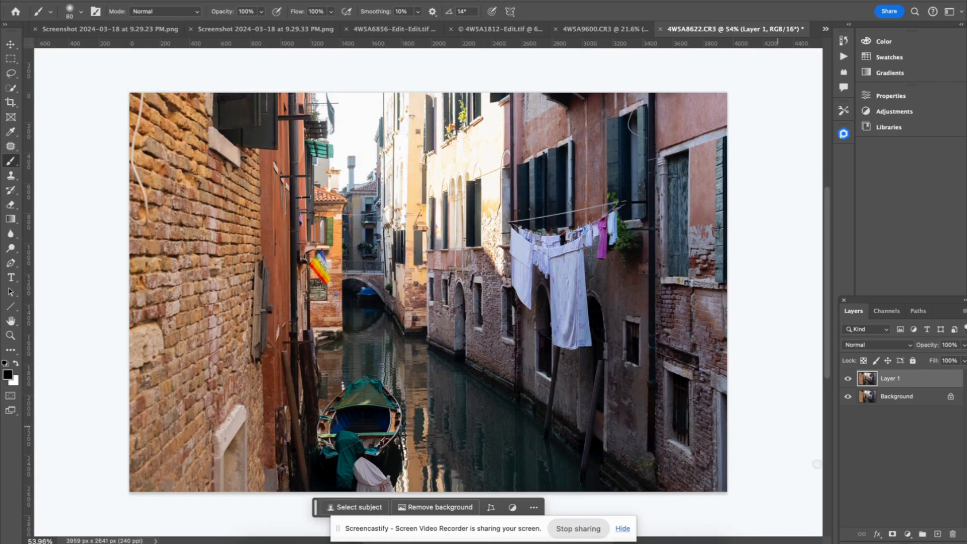
click(907, 535)
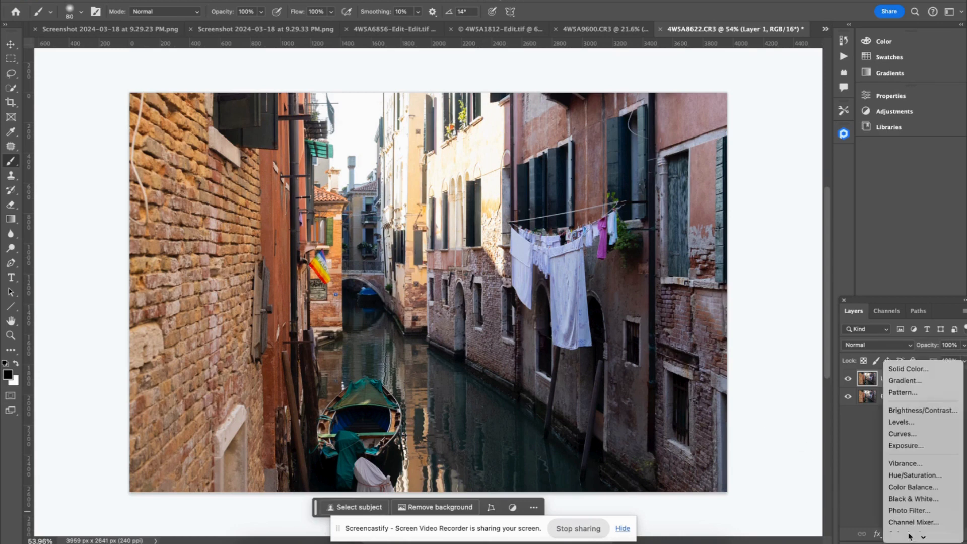
click(927, 427)
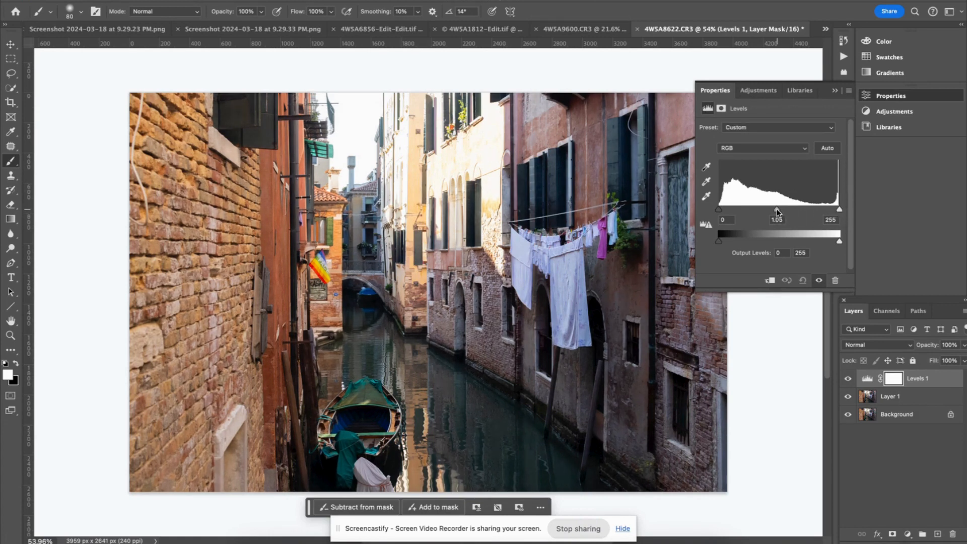
mouse_move(777, 211)
mouse_down()
mouse_move(737, 210)
mouse_move(810, 213)
mouse_move(758, 210)
mouse_move(775, 209)
mouse_up()
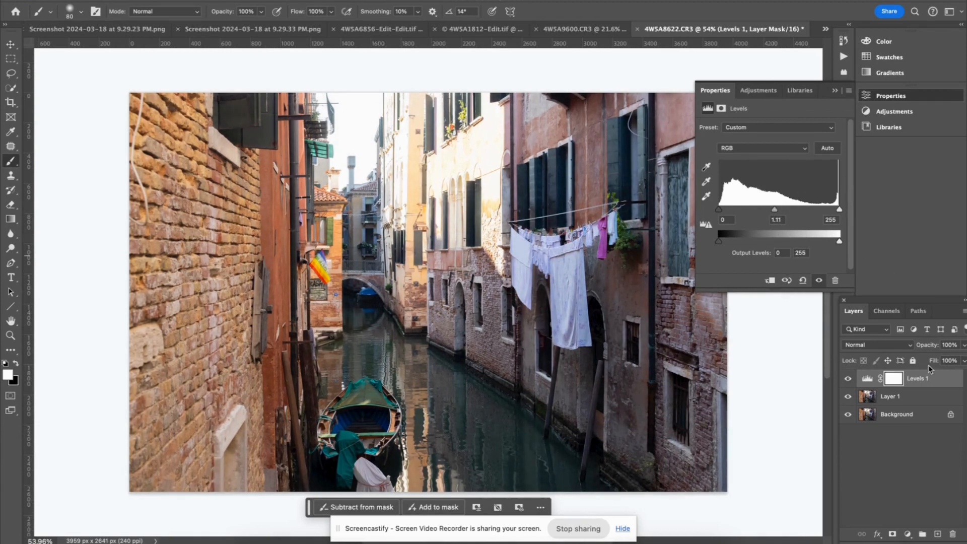
Step: Select Layer 1, enter Quick Mask mode and open the Quick Mask options
click(918, 399)
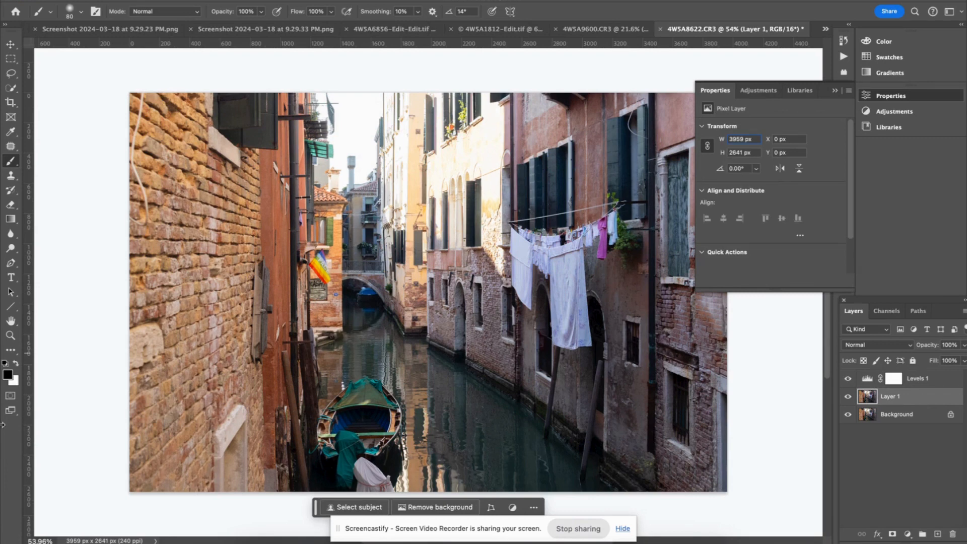
double_click(11, 398)
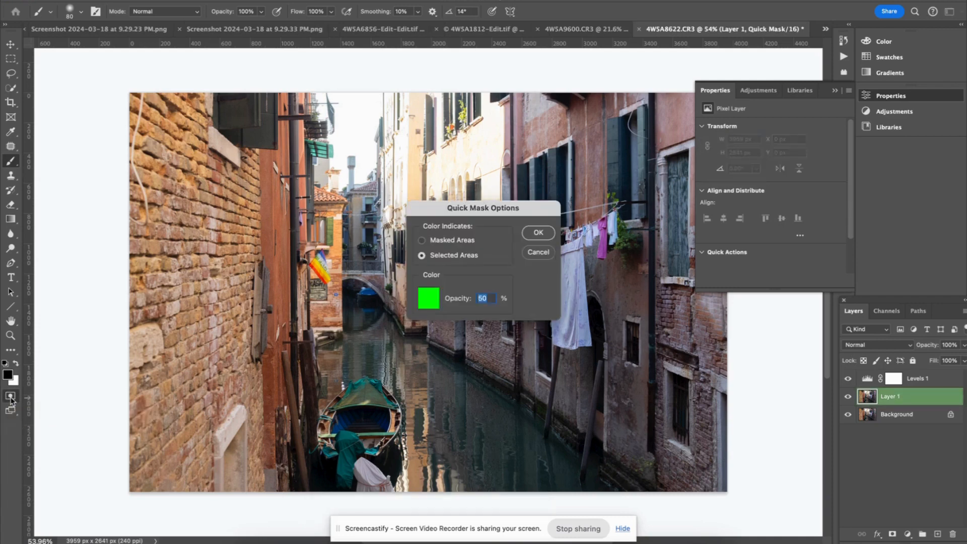
Step: Set the Quick Mask colour to indicate masked areas and change it to red (#ff0024)
click(452, 241)
click(429, 298)
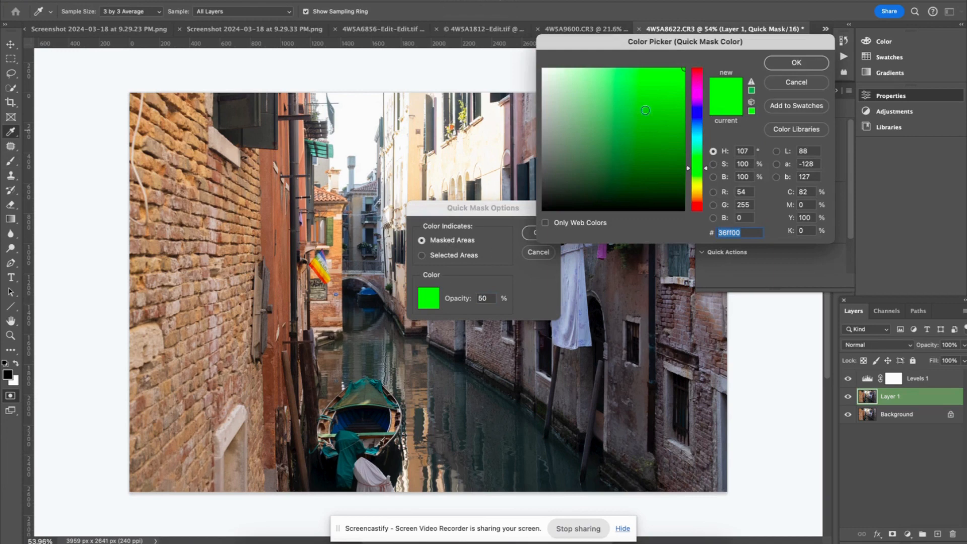
click(699, 71)
click(796, 62)
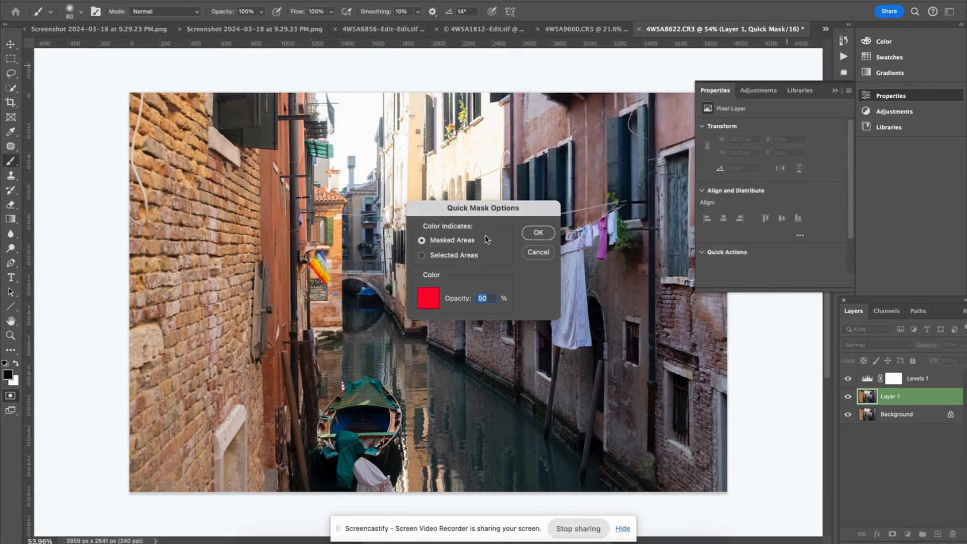
Step: Set the Quick Mask colour to indicate selected areas in green (#00ff5a) and accept the options
click(454, 258)
click(429, 300)
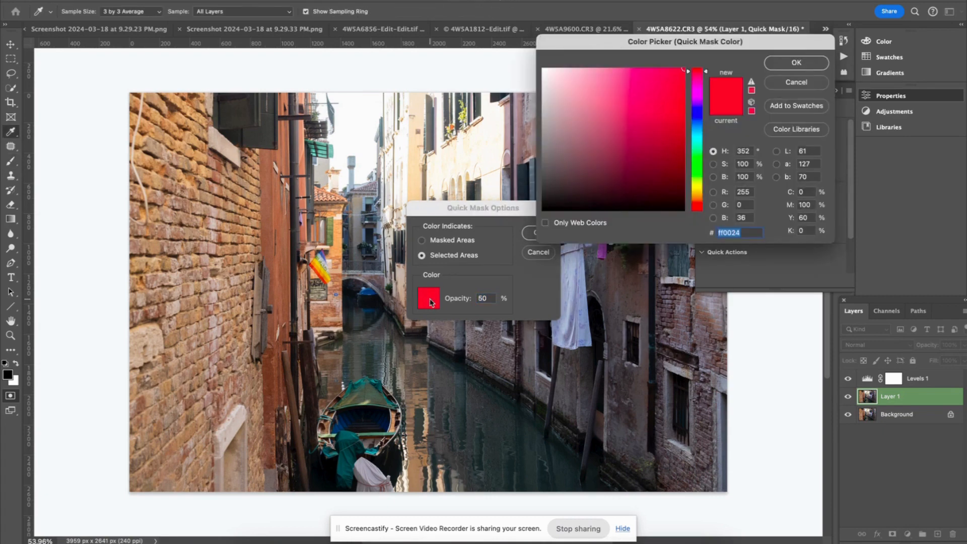
click(700, 156)
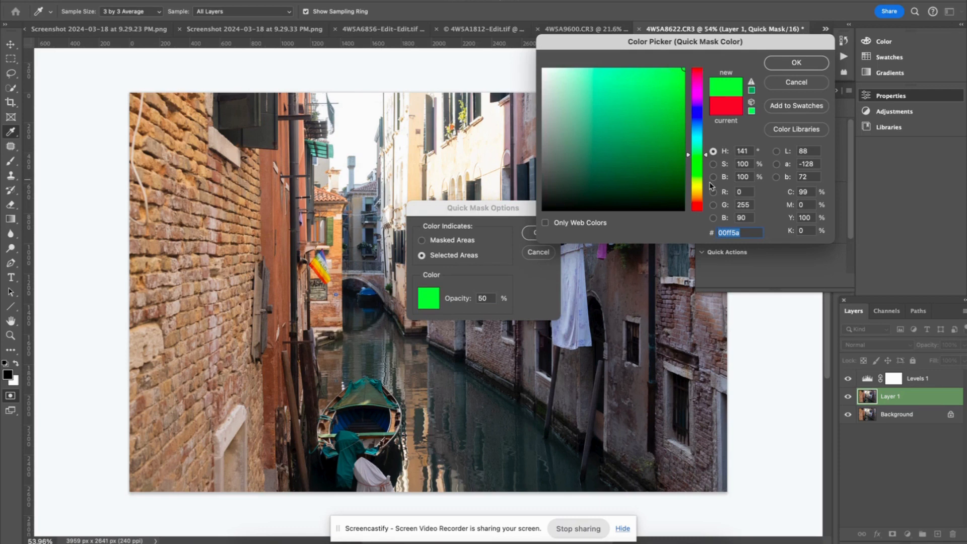
click(796, 63)
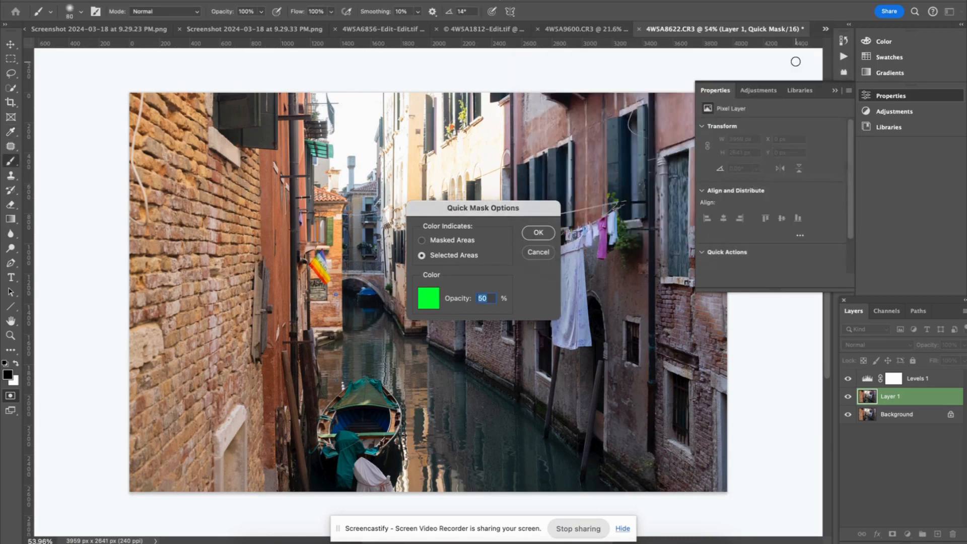
click(538, 234)
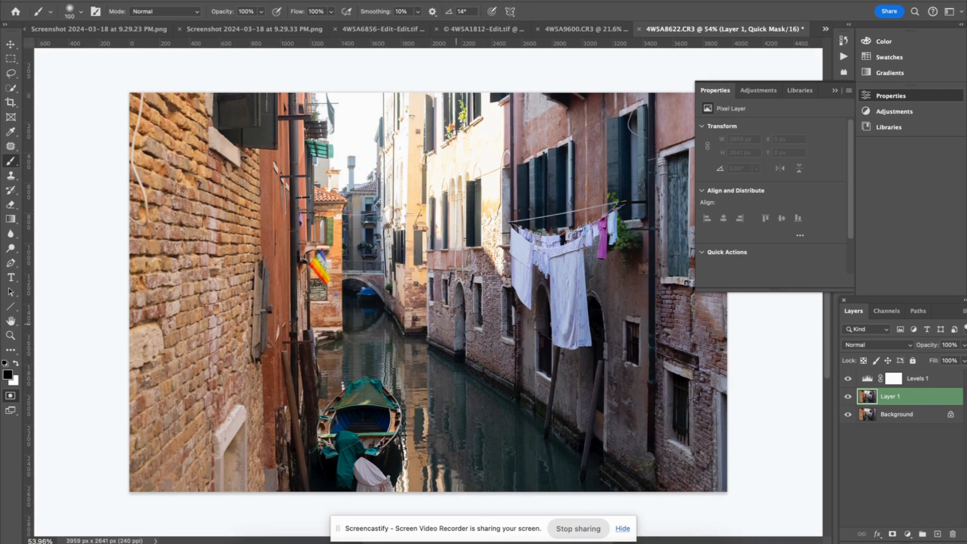
Step: Paint the Quick Mask in black over the buildings and canal across the whole photo with a 1600 px brush at 0% hardness
key(bracketright)
key(bracketright)
key(bracketright)
key(bracketright)
key(bracketright)
key(bracketright)
key(bracketright)
key(bracketright)
key(bracketright)
key(bracketright)
key(bracketright)
key(bracketright)
key(bracketright)
key(bracketright)
key(bracketright)
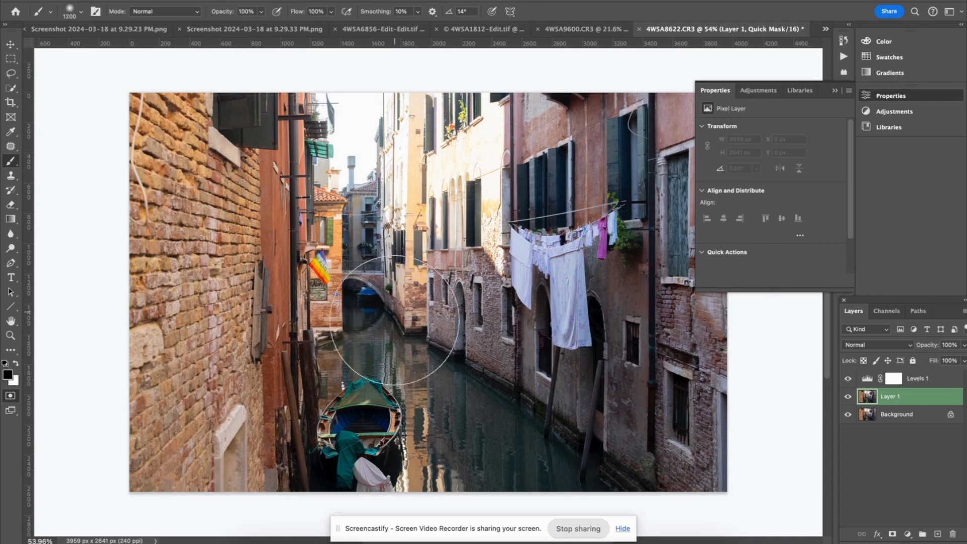
key(bracketright)
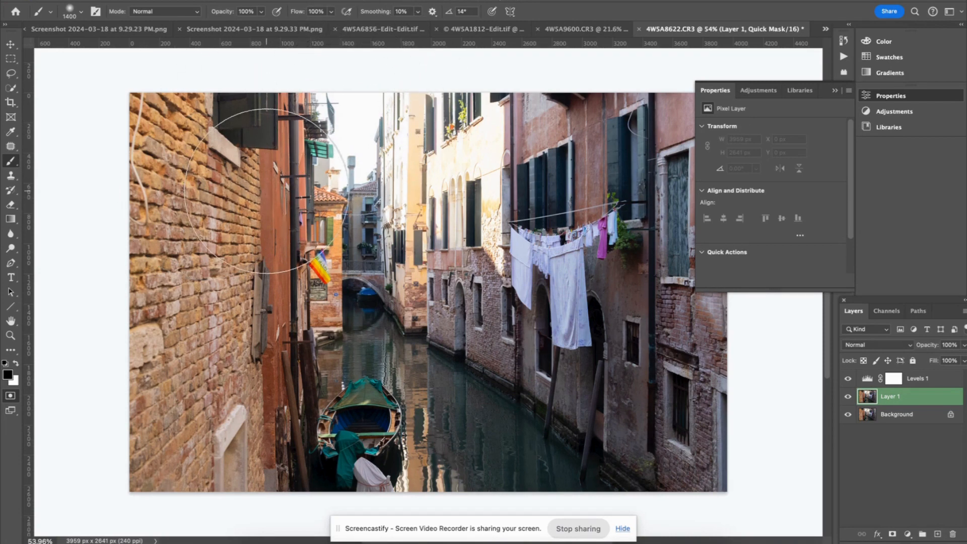
key(bracketright)
key(bracketright)
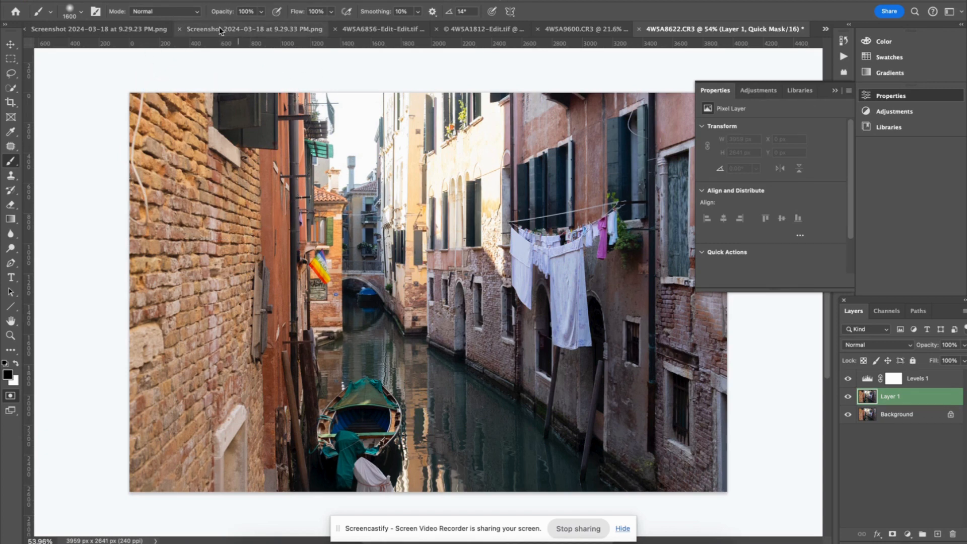
click(71, 14)
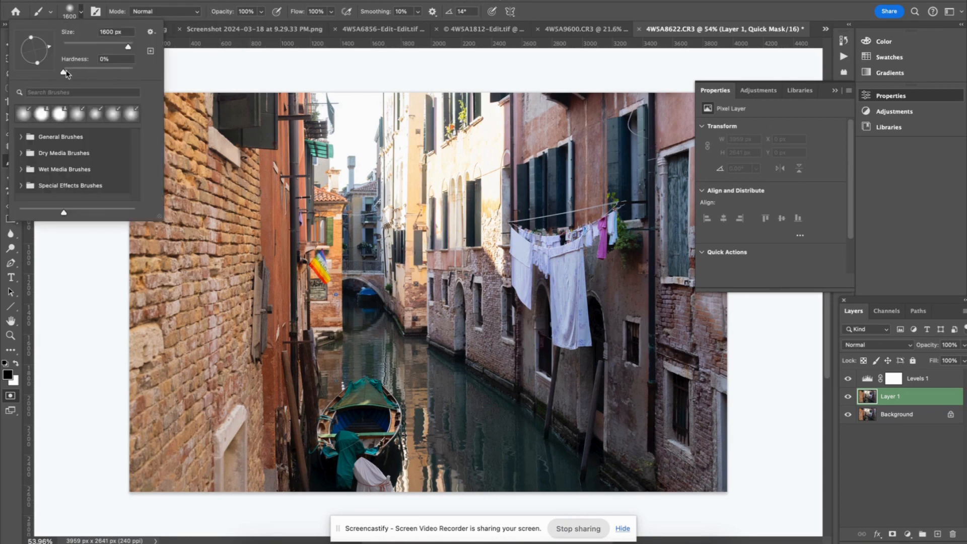
click(209, 124)
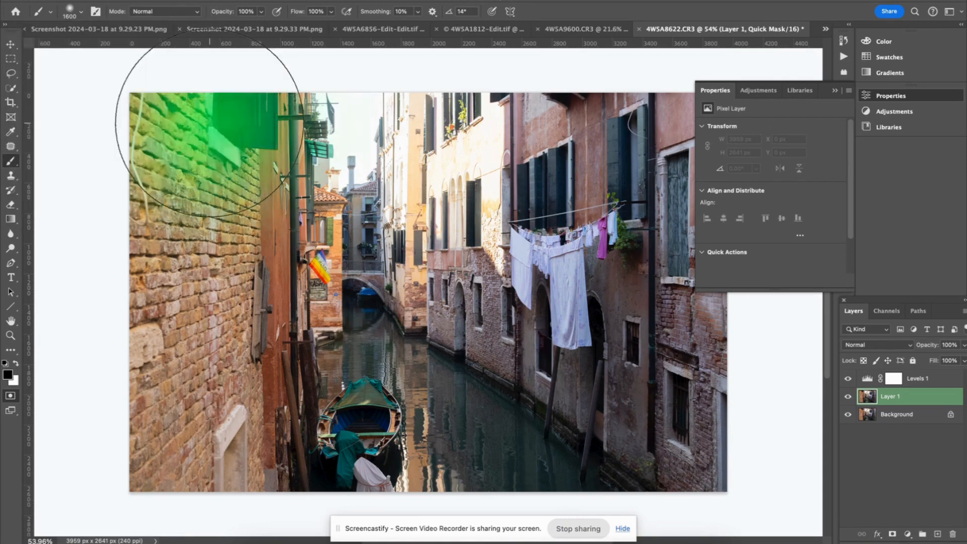
mouse_move(209, 124)
mouse_down()
mouse_move(197, 155)
mouse_move(197, 215)
mouse_move(215, 266)
mouse_move(363, 286)
mouse_move(467, 252)
mouse_move(473, 139)
mouse_move(751, 308)
mouse_move(724, 393)
mouse_move(442, 448)
mouse_move(743, 501)
mouse_move(533, 394)
mouse_move(589, 332)
mouse_move(617, 273)
mouse_move(455, 384)
mouse_move(188, 422)
mouse_move(135, 405)
mouse_move(121, 319)
mouse_move(152, 130)
mouse_move(472, 376)
mouse_up()
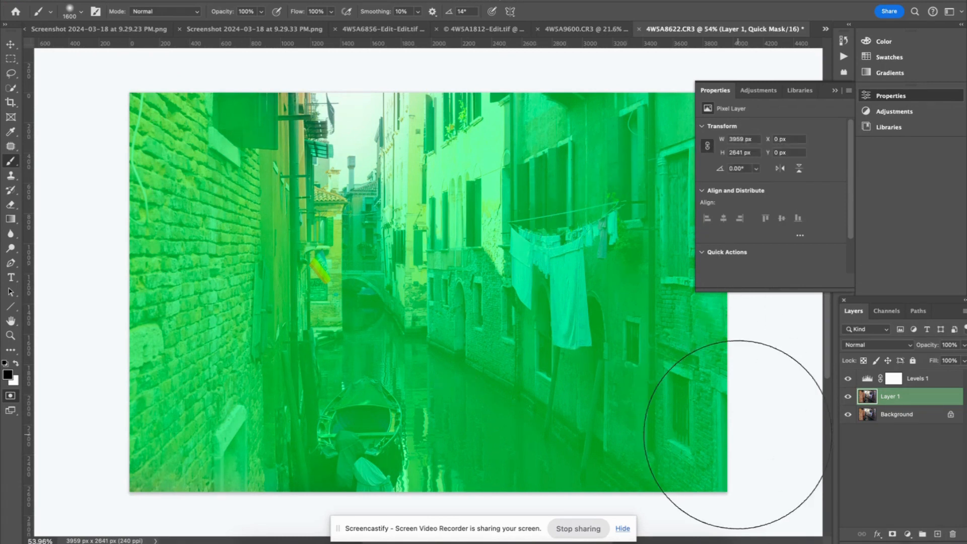
Step: Remove the mask from the bright sky between the buildings with a 400 px white brush, and restore black as the foreground colour
key(bracketleft)
key(bracketleft)
key(bracketleft)
key(bracketleft)
key(bracketleft)
key(bracketleft)
key(bracketleft)
key(bracketleft)
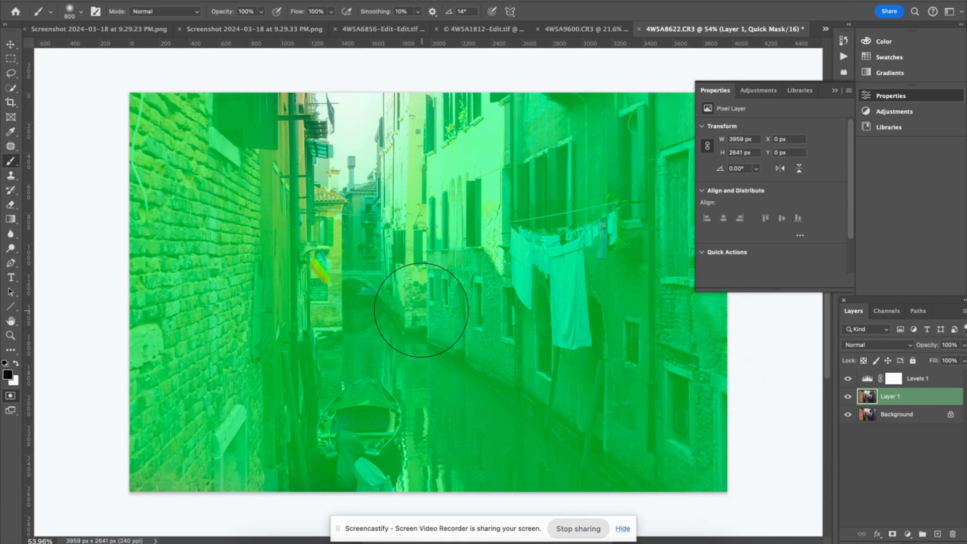
key(bracketleft)
key(bracketleft)
key(bracketleft)
key(bracketleft)
key(bracketleft)
key(x)
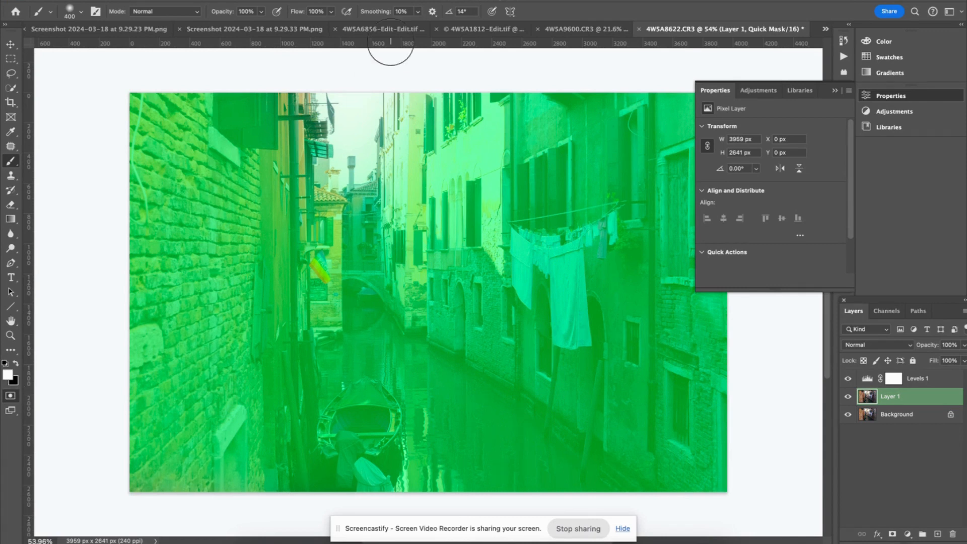
mouse_move(346, 86)
mouse_down()
mouse_move(346, 156)
mouse_move(365, 119)
mouse_move(364, 92)
mouse_move(354, 100)
mouse_move(352, 162)
mouse_move(348, 86)
mouse_up()
key(x)
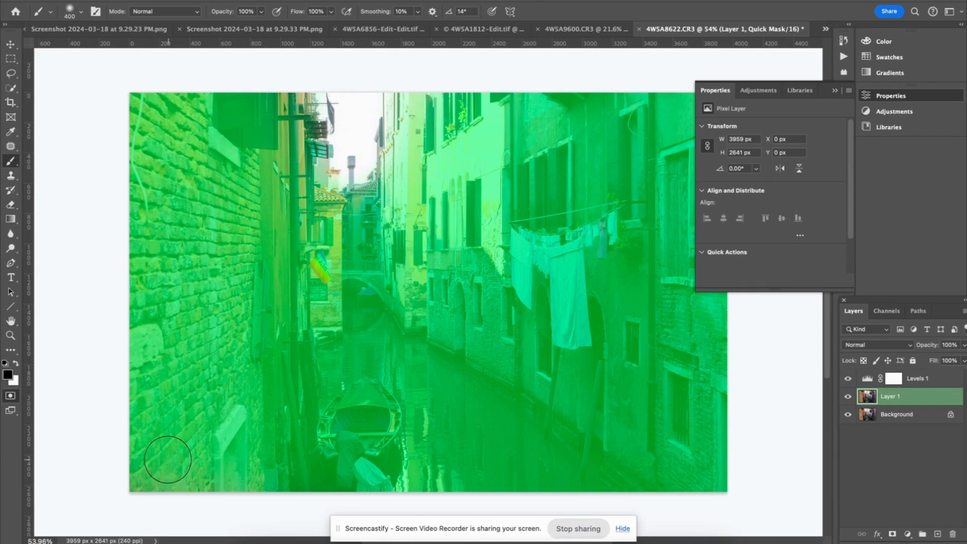
Step: Convert the Quick Mask into a selection and add a Levels adjustment for it with black input 2 and midtones 0.87
key(q)
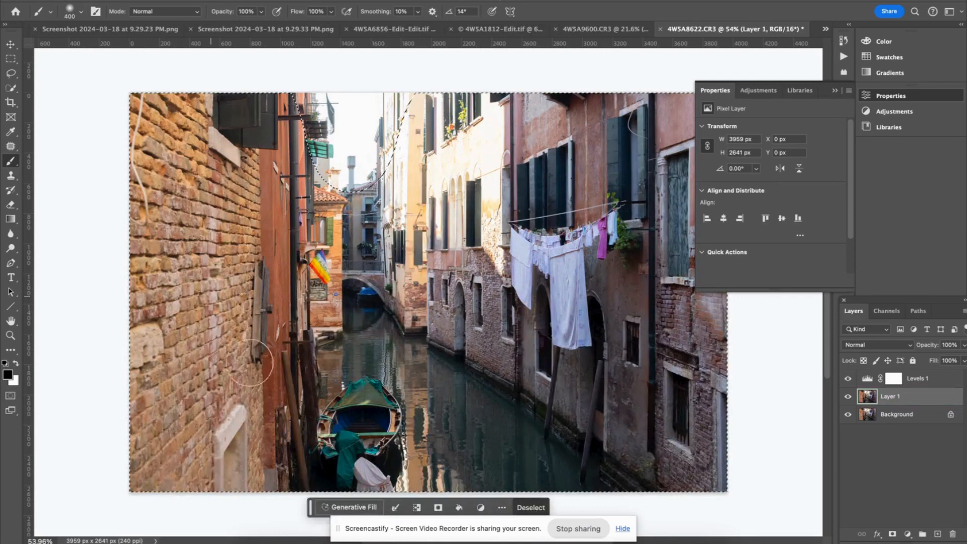
click(908, 535)
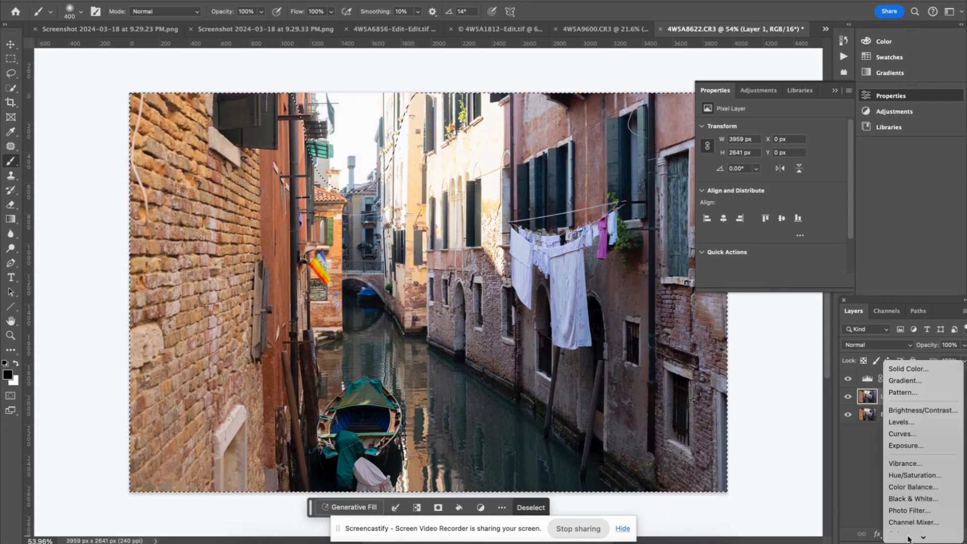
click(916, 423)
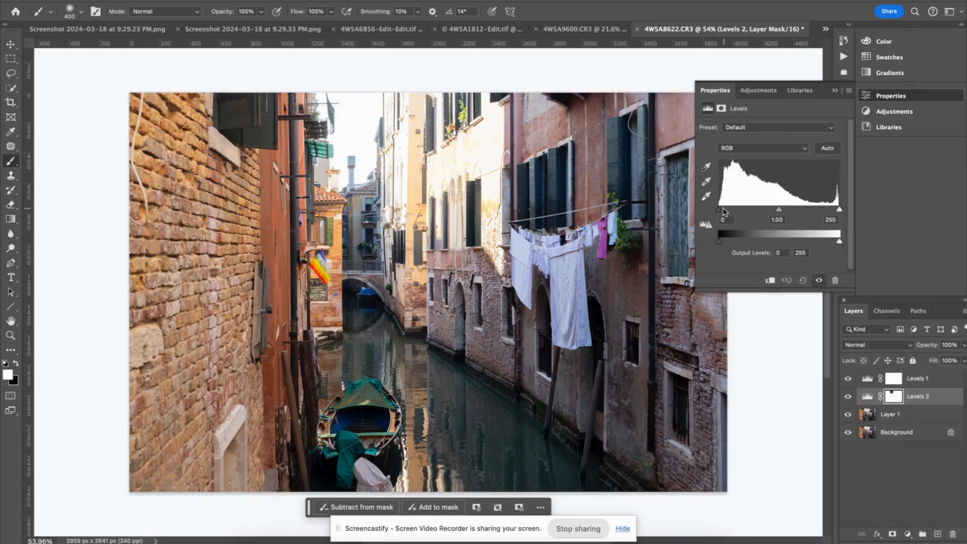
drag(719, 209, 719, 208)
drag(778, 211, 785, 208)
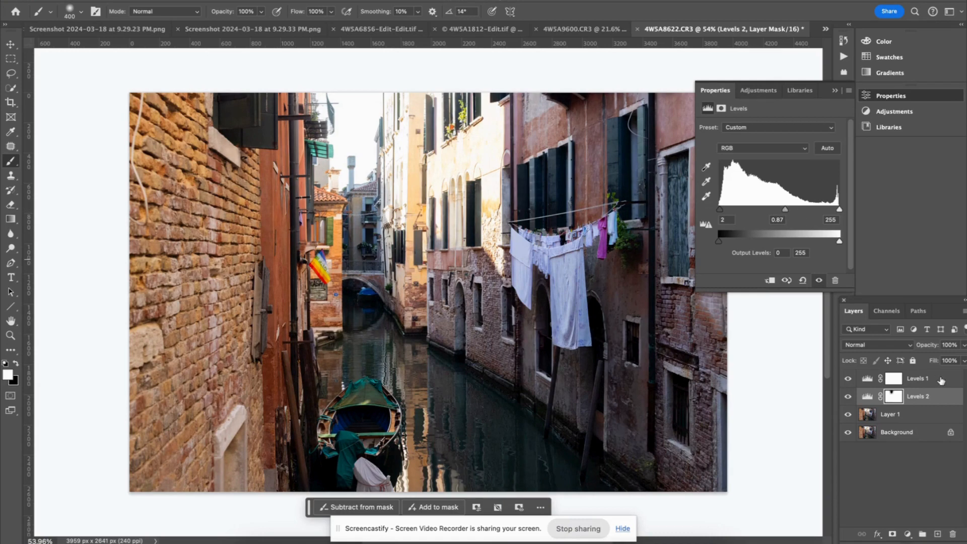
Step: Start a new Quick Mask on Layer 1 and paint over the sunlit brick wall with a soft brush enlarged to 1400 px
click(919, 421)
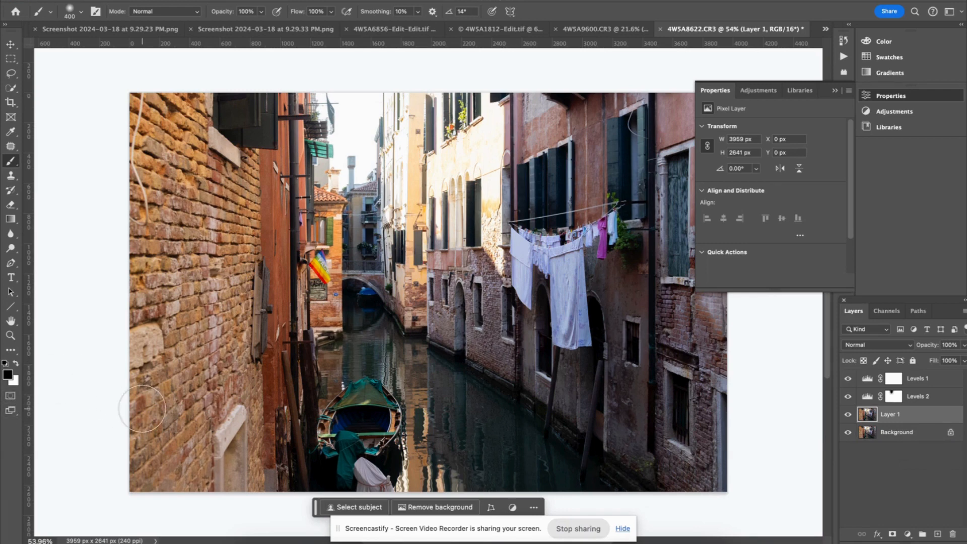
key(q)
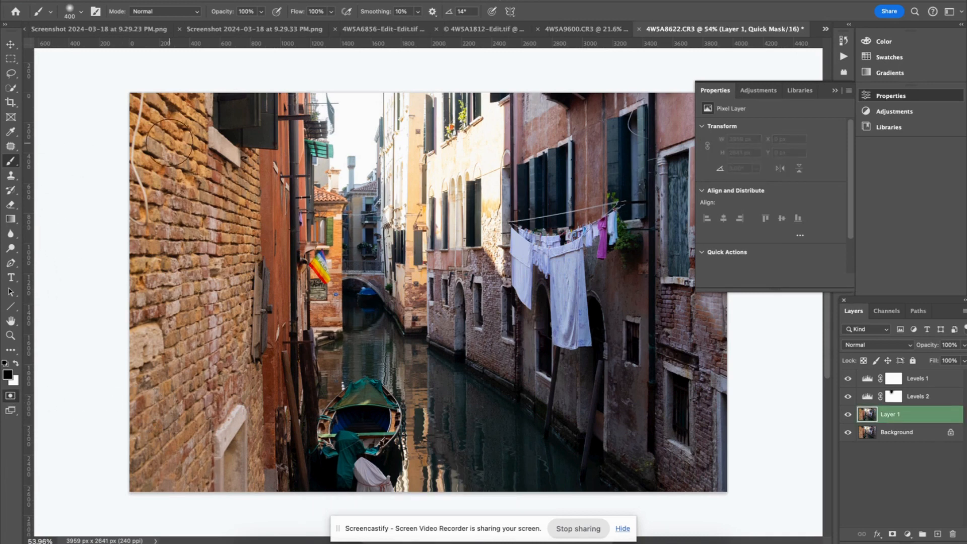
key(bracketright)
key(bracketright)
key(bracketright)
key(bracketright)
key(bracketright)
key(bracketright)
key(bracketright)
key(bracketright)
key(bracketright)
key(bracketright)
key(bracketright)
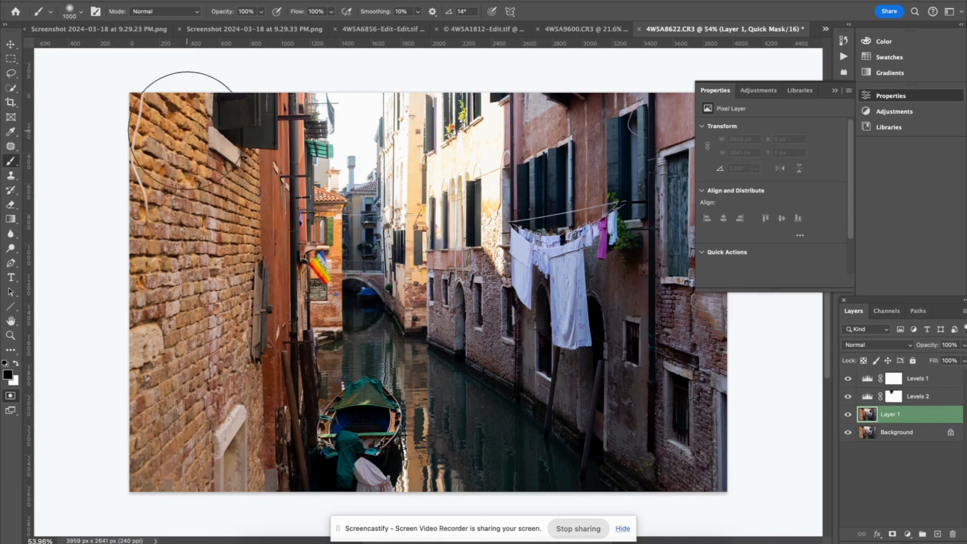
mouse_move(190, 128)
mouse_down()
mouse_move(204, 161)
mouse_move(257, 201)
mouse_move(231, 312)
mouse_move(176, 436)
mouse_move(205, 443)
mouse_move(270, 324)
mouse_up()
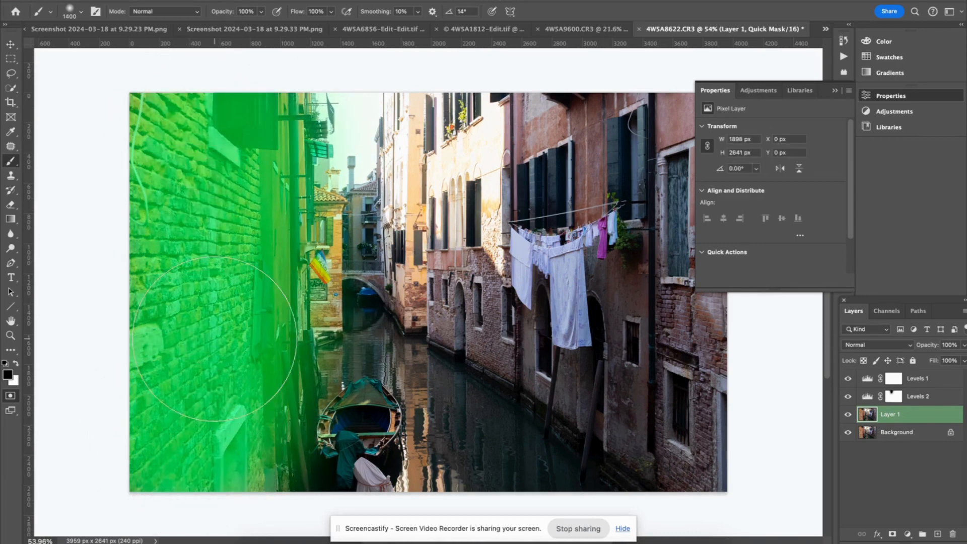
Step: Extend the Quick Mask with a 300 px brush over the orange building by the rainbow flag and the wall's lower edge
key(bracketleft)
key(bracketleft)
key(bracketleft)
key(bracketleft)
key(bracketleft)
key(bracketleft)
key(bracketleft)
key(bracketleft)
key(bracketleft)
key(bracketleft)
key(bracketleft)
key(bracketleft)
mouse_move(317, 207)
mouse_down()
mouse_move(319, 302)
mouse_move(305, 322)
mouse_move(324, 308)
mouse_move(326, 187)
mouse_up()
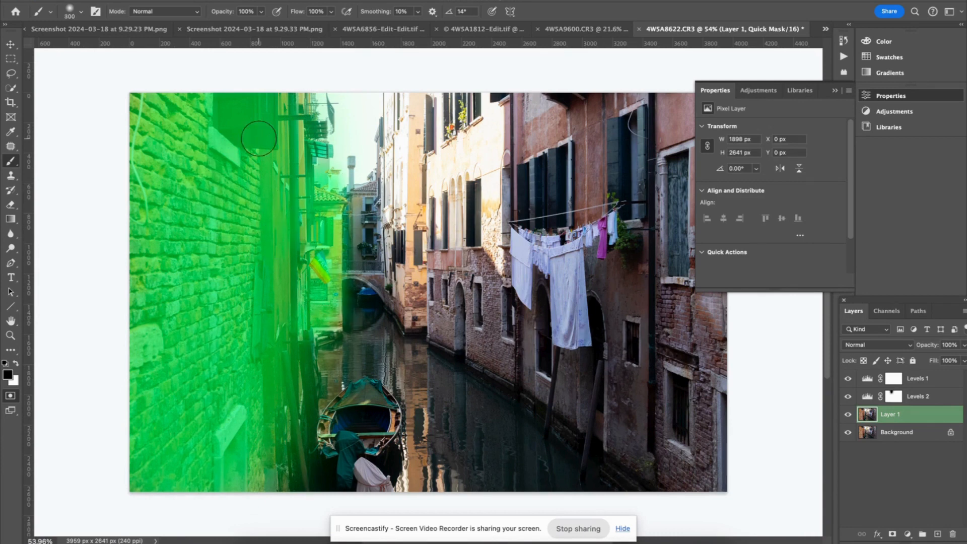
drag(265, 479, 262, 385)
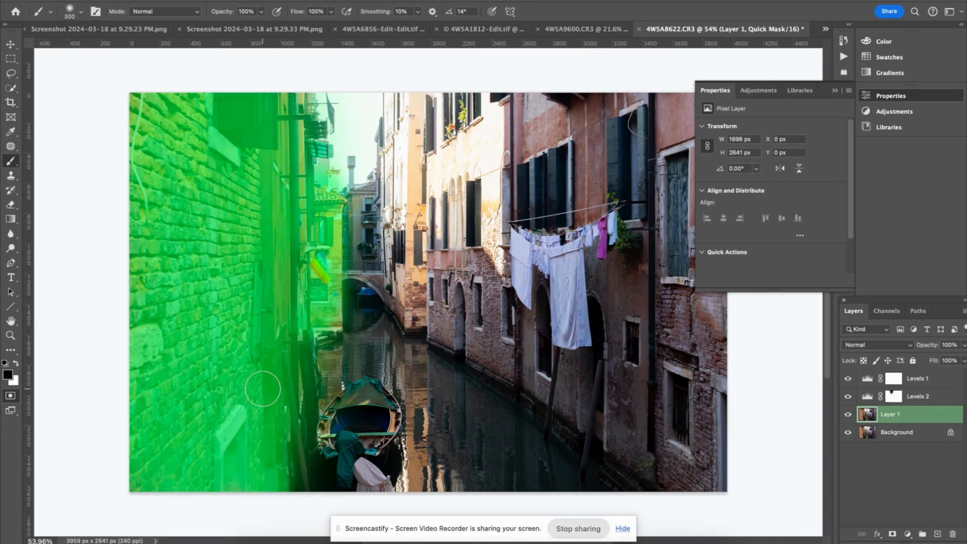
Step: Convert the wall mask into a selection and add a Levels adjustment for it with the black input at 8
key(q)
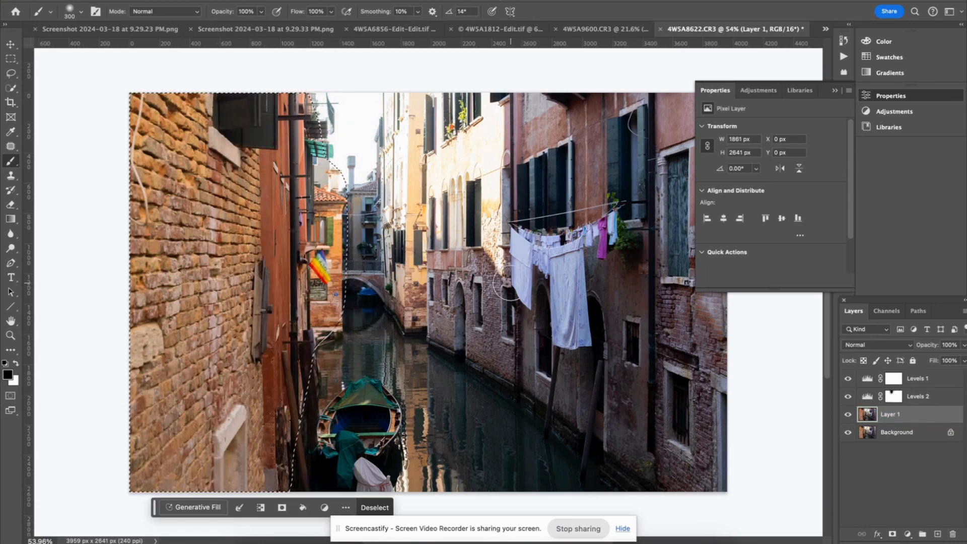
click(907, 534)
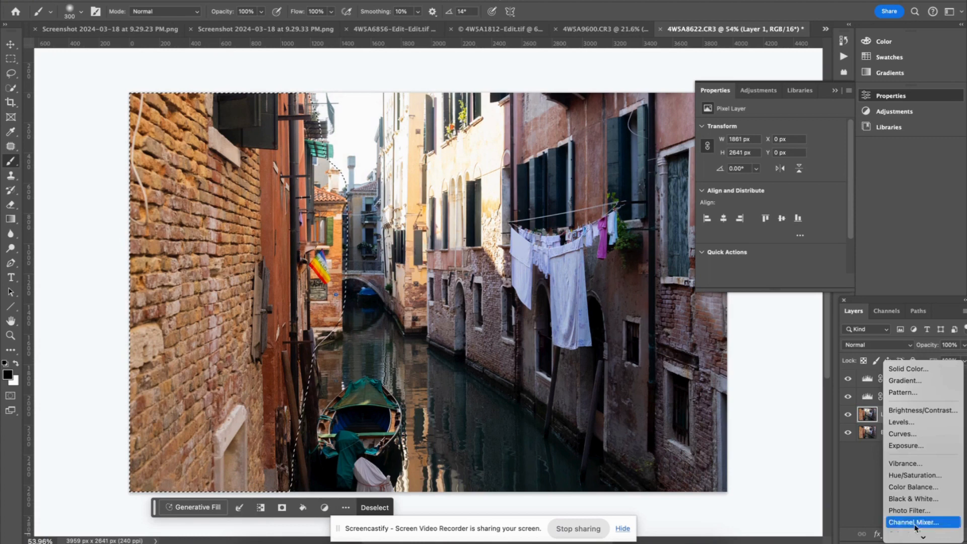
click(938, 427)
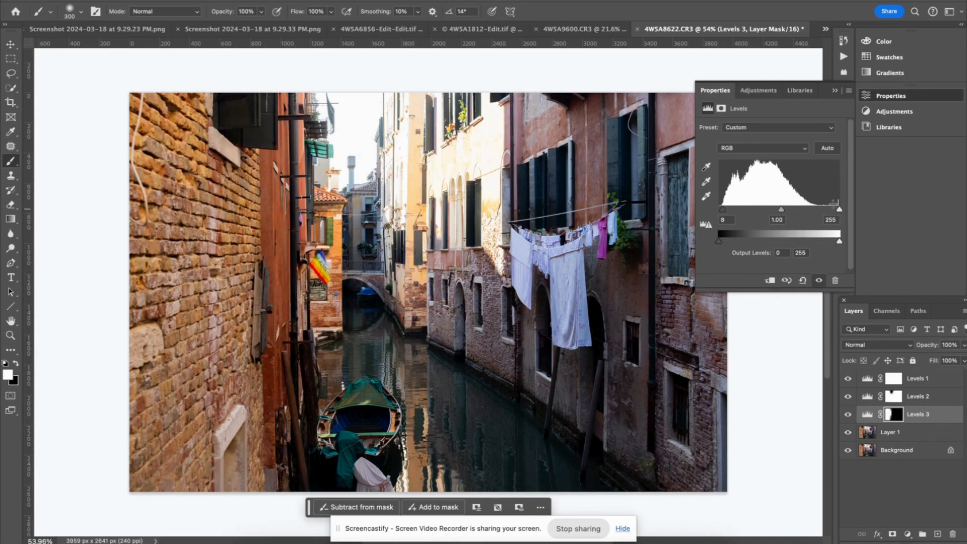
Step: Fine-tune the midtones of the sunlit brick wall's Levels adjustment
drag(782, 209, 784, 214)
Step: Start a Quick Mask on Layer 1 and paint over the shaded building behind the laundry with a soft 1800 px brush
click(910, 435)
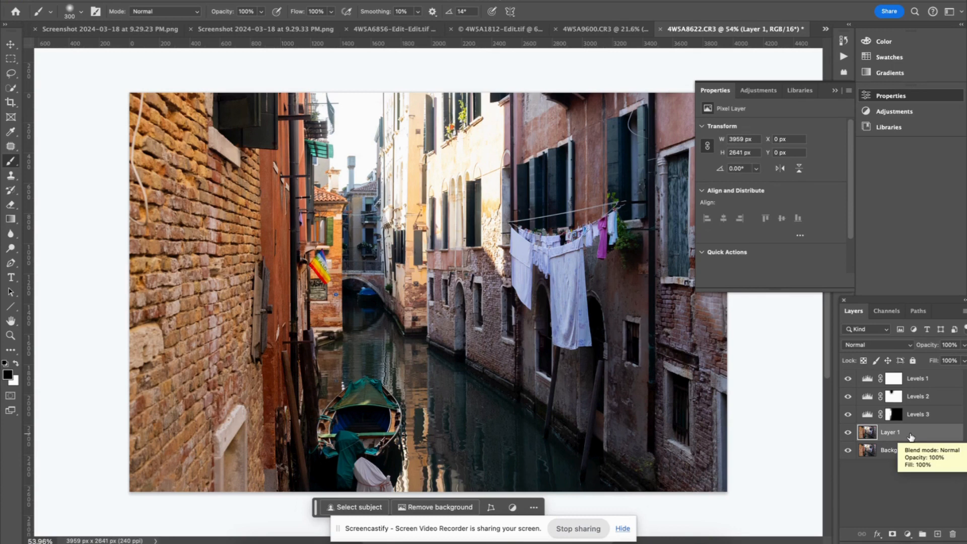
key(q)
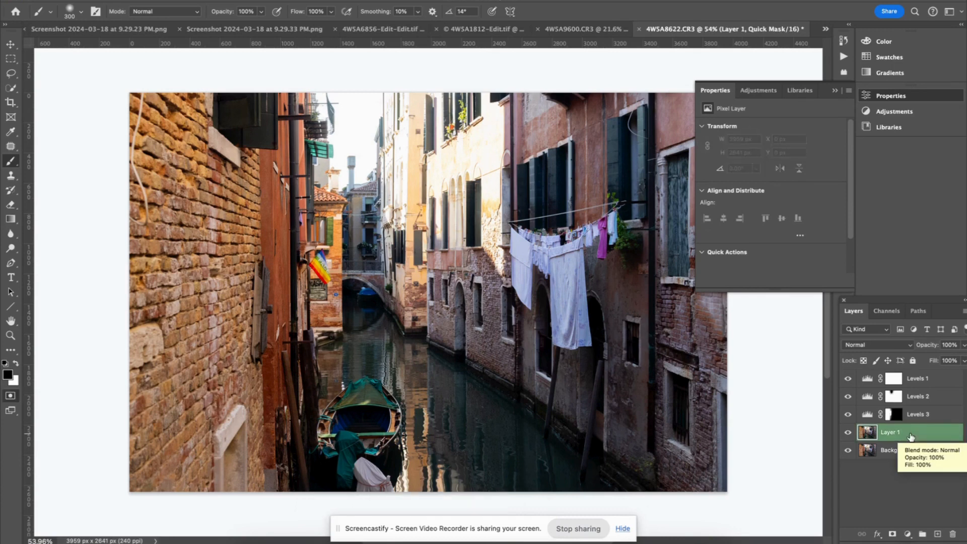
key(bracketright)
key(bracketright)
key(bracketright)
key(bracketright)
key(bracketright)
key(bracketright)
key(bracketright)
key(bracketright)
key(bracketright)
key(bracketright)
key(bracketright)
key(bracketright)
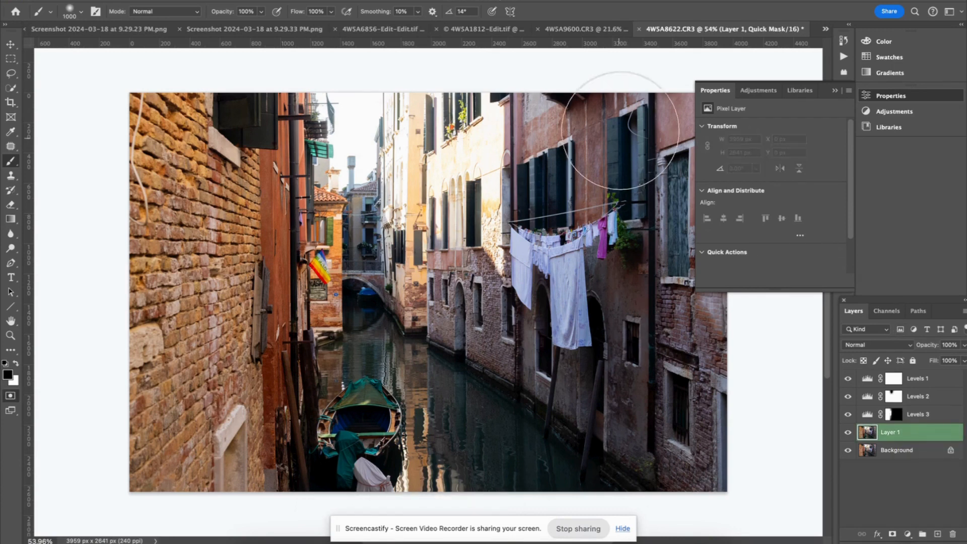
key(bracketright)
key(bracketright)
key(bracketright)
mouse_move(618, 139)
mouse_down()
mouse_move(607, 208)
mouse_move(654, 327)
mouse_move(627, 319)
mouse_move(678, 378)
mouse_move(590, 314)
mouse_move(611, 319)
mouse_up()
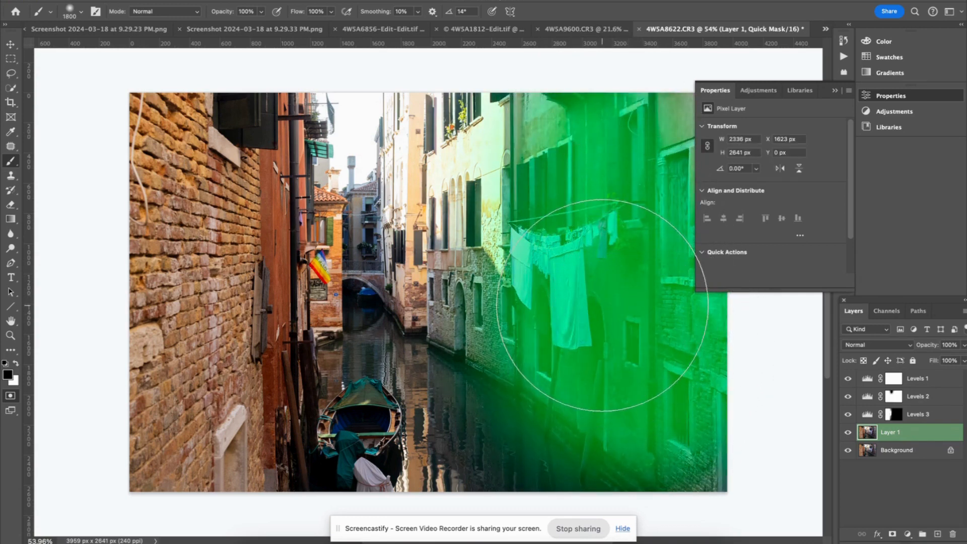
Step: Extend the Quick Mask over the sunlit facades beside the canal with a 1500 px brush and convert it into a selection
key(bracketleft)
key(bracketleft)
key(bracketleft)
mouse_move(559, 293)
mouse_down()
mouse_move(479, 227)
mouse_move(496, 162)
mouse_move(453, 222)
mouse_move(648, 312)
mouse_move(655, 146)
mouse_up()
key(q)
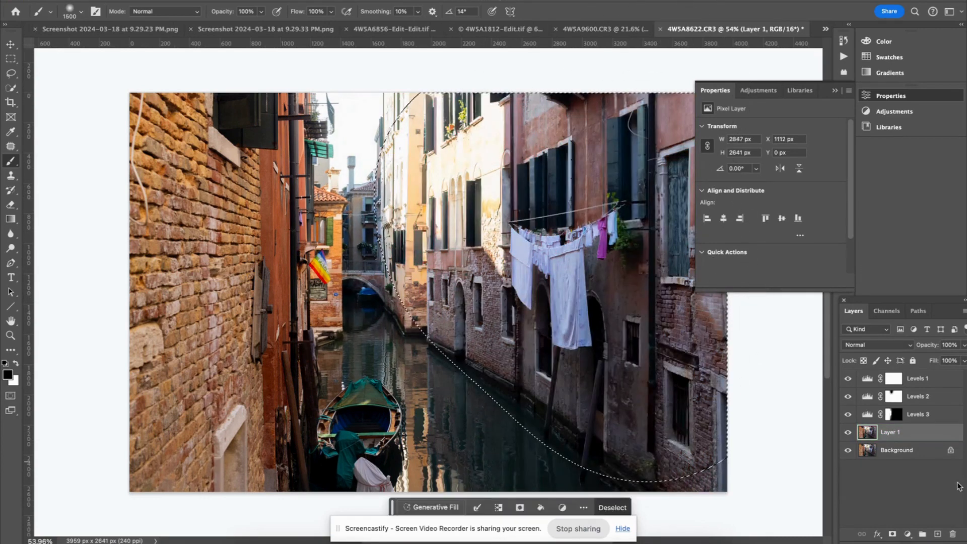
Step: Reopen the selection as a Quick Mask and erase its overspill from the canal water with a white 800 px brush
key(bracketleft)
key(bracketleft)
key(bracketleft)
key(bracketleft)
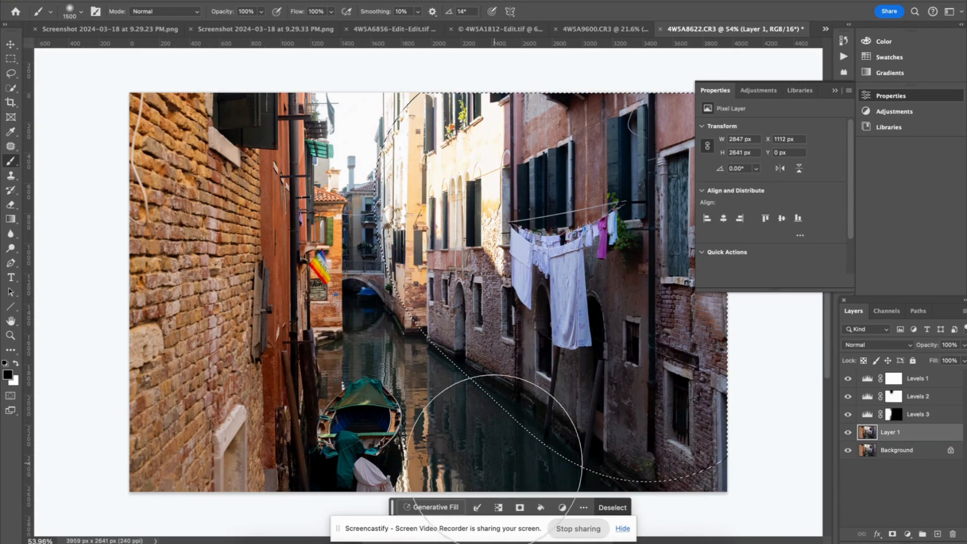
key(bracketleft)
key(bracketleft)
key(bracketleft)
key(bracketleft)
key(bracketleft)
key(bracketleft)
key(bracketleft)
key(bracketleft)
key(bracketleft)
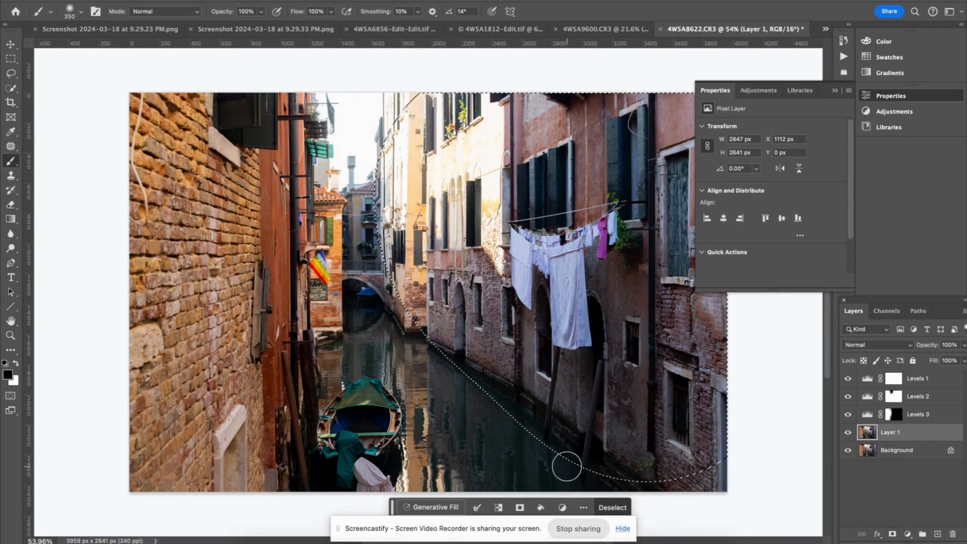
key(q)
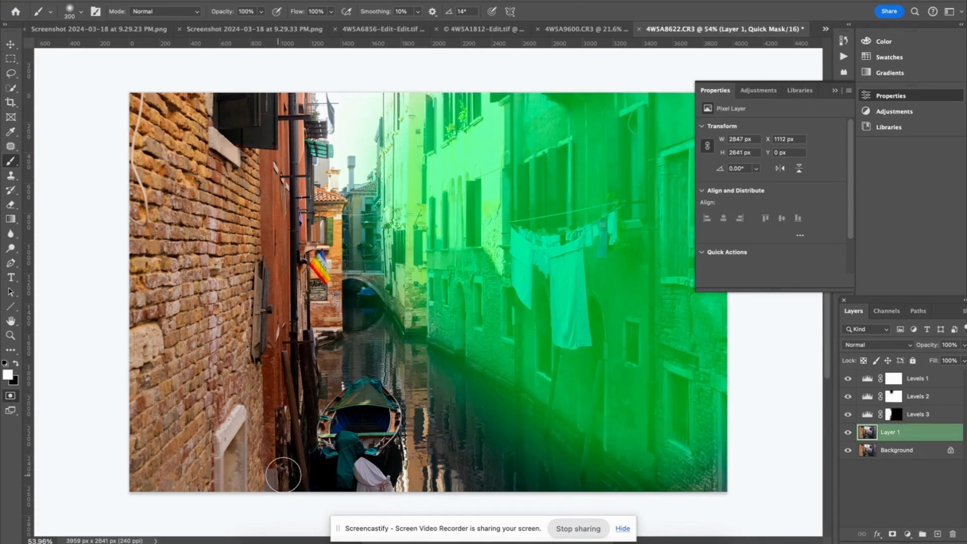
key(bracketright)
key(bracketright)
key(bracketright)
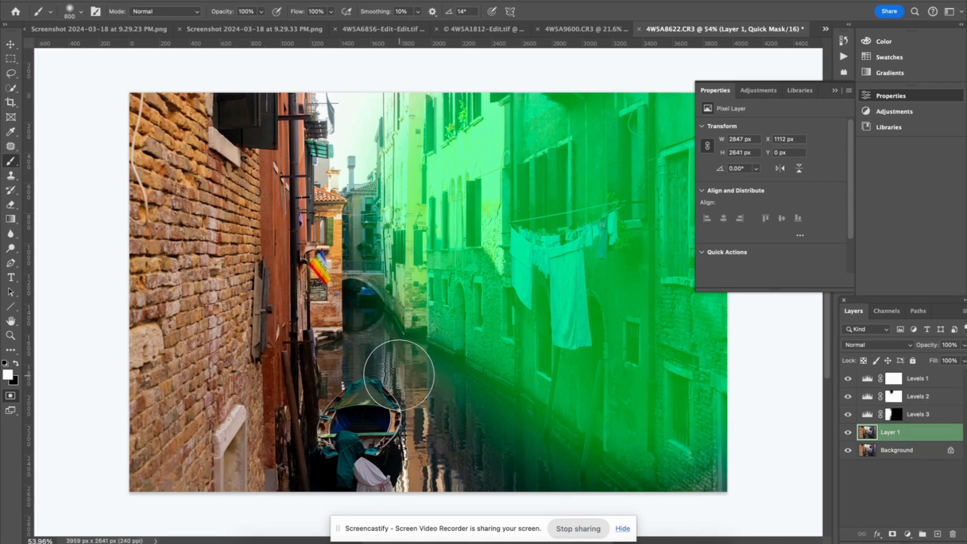
mouse_move(398, 374)
mouse_down()
mouse_move(535, 455)
mouse_move(598, 522)
mouse_up()
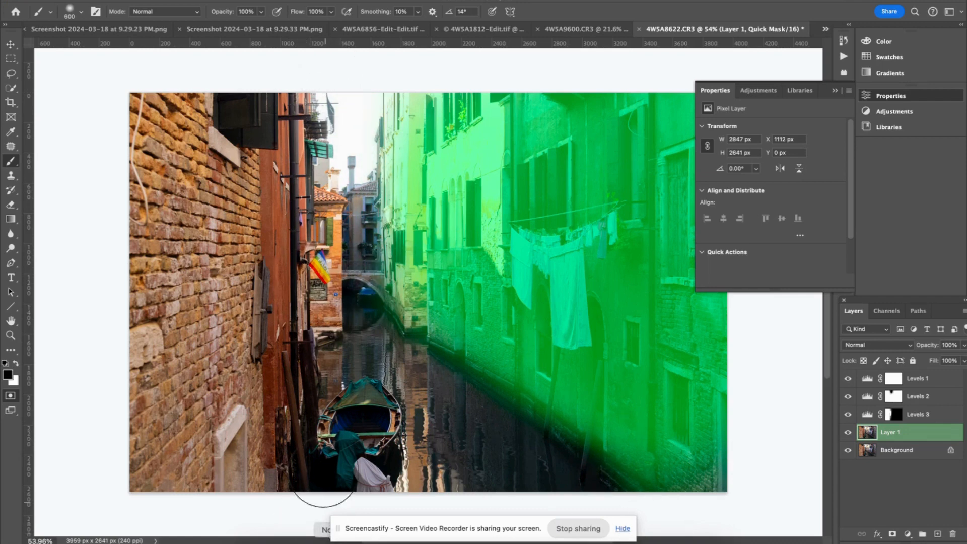
Step: Patch the mask gap at the building's lower-right corner with a black 600 px brush and convert the mask into a selection
key(q)
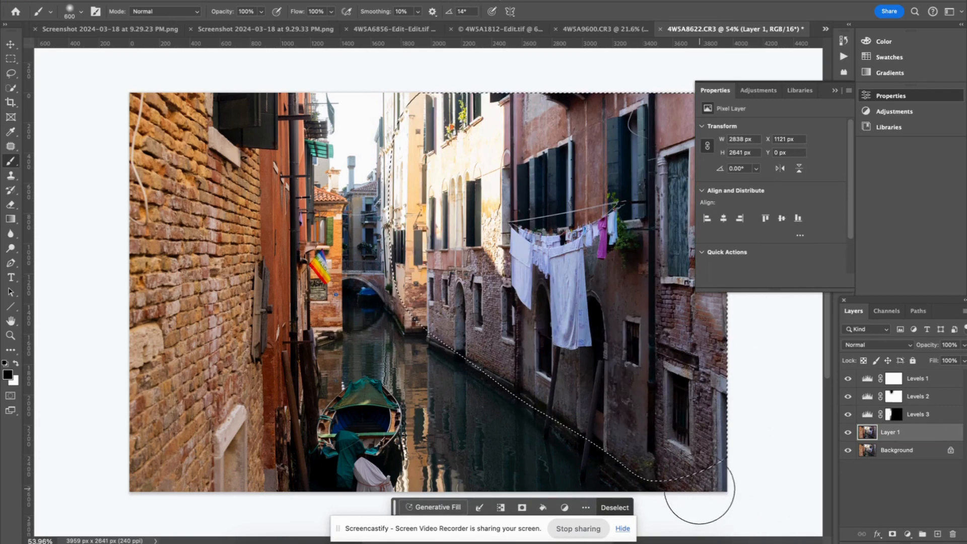
key(q)
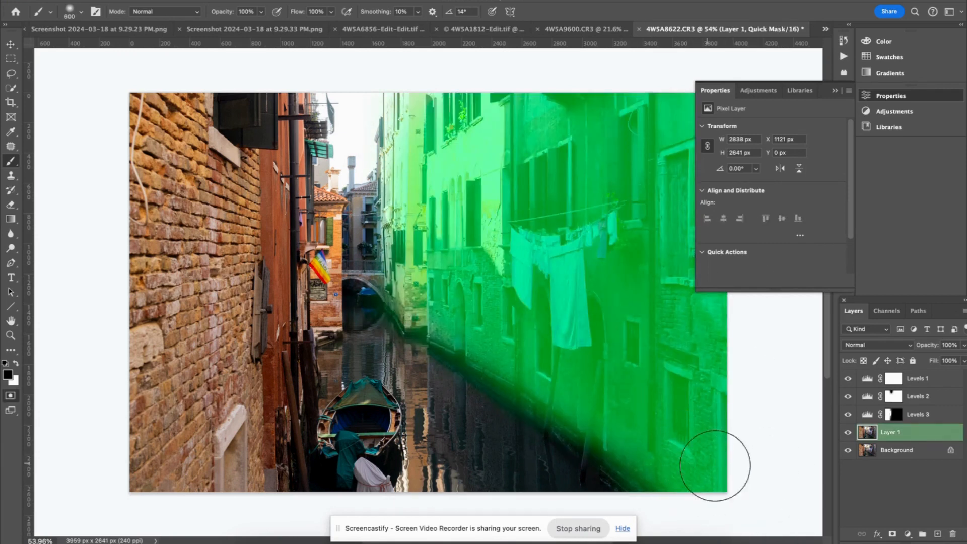
key(q)
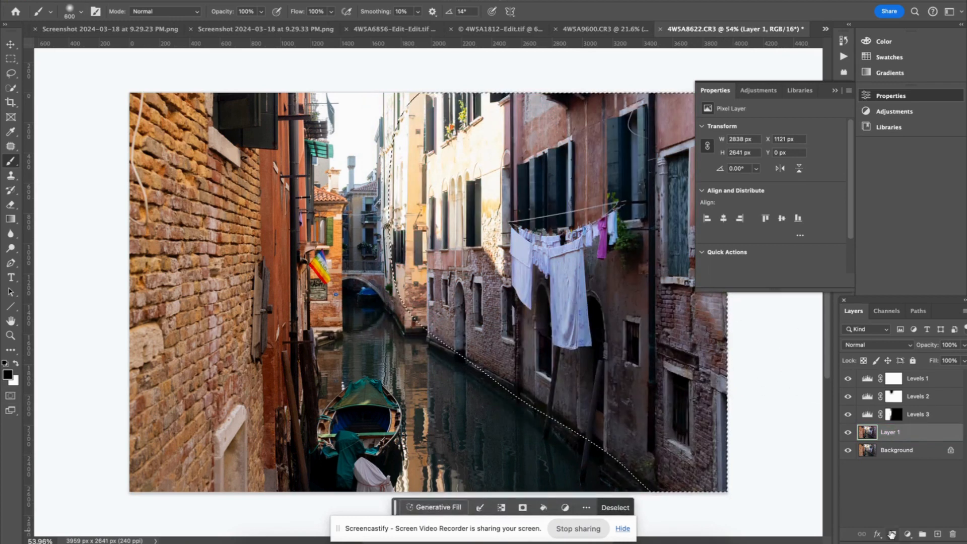
Step: Add a Levels adjustment for the selected facades and adjust its black input and midtones
click(908, 533)
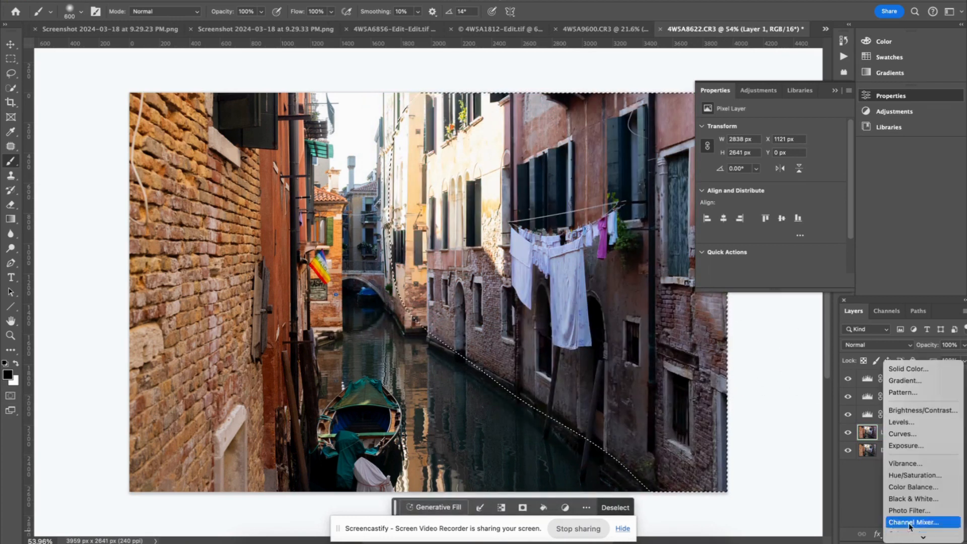
click(911, 422)
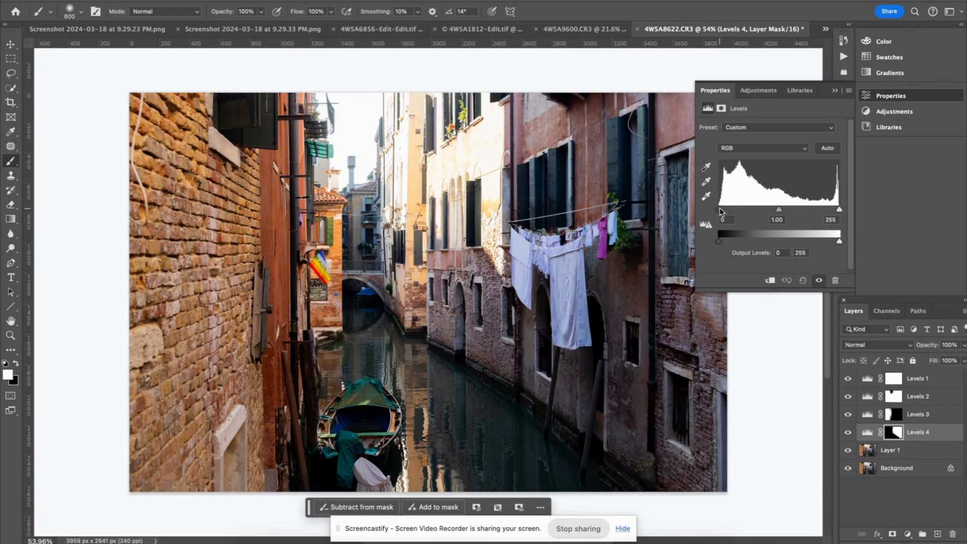
mouse_move(781, 210)
mouse_down()
mouse_move(791, 210)
mouse_move(782, 209)
mouse_up()
Step: Start a new Quick Mask on Layer 1 and paint only the shaded building behind the laundry with a 1400 px brush
click(890, 451)
key(q)
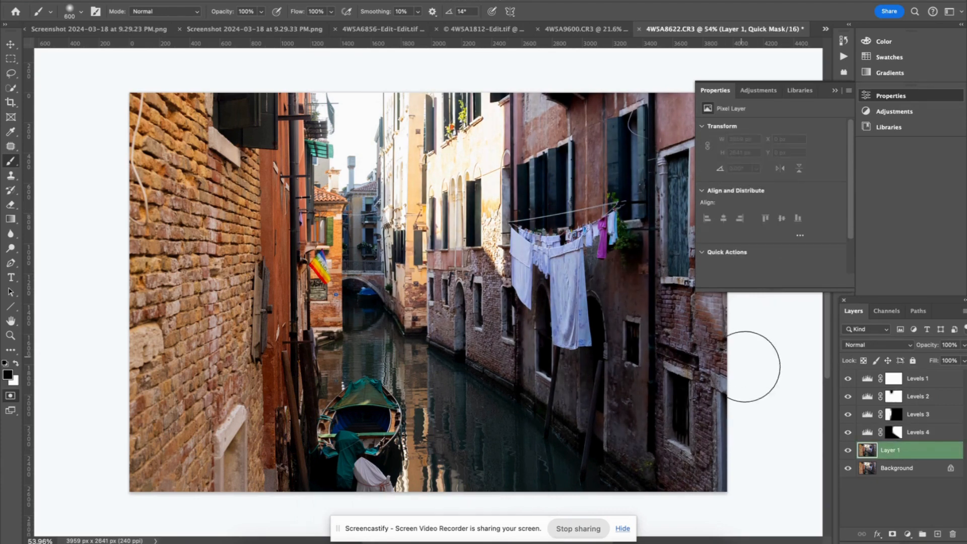
key(bracketright)
key(bracketright)
key(bracketright)
key(bracketright)
key(bracketright)
key(bracketright)
key(bracketright)
key(bracketright)
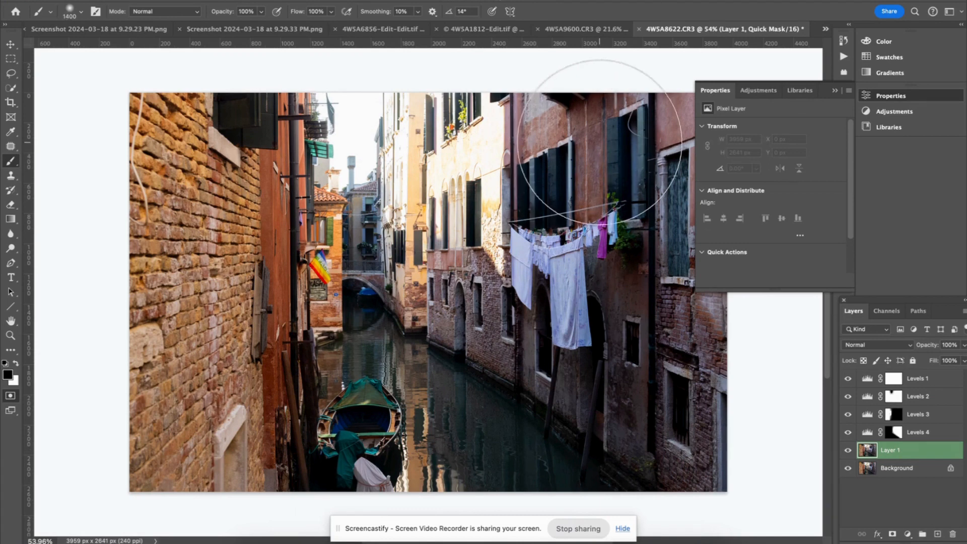
mouse_move(572, 97)
mouse_down()
mouse_move(611, 237)
mouse_move(648, 173)
mouse_move(669, 432)
mouse_move(647, 313)
mouse_move(643, 86)
mouse_move(579, 119)
mouse_up()
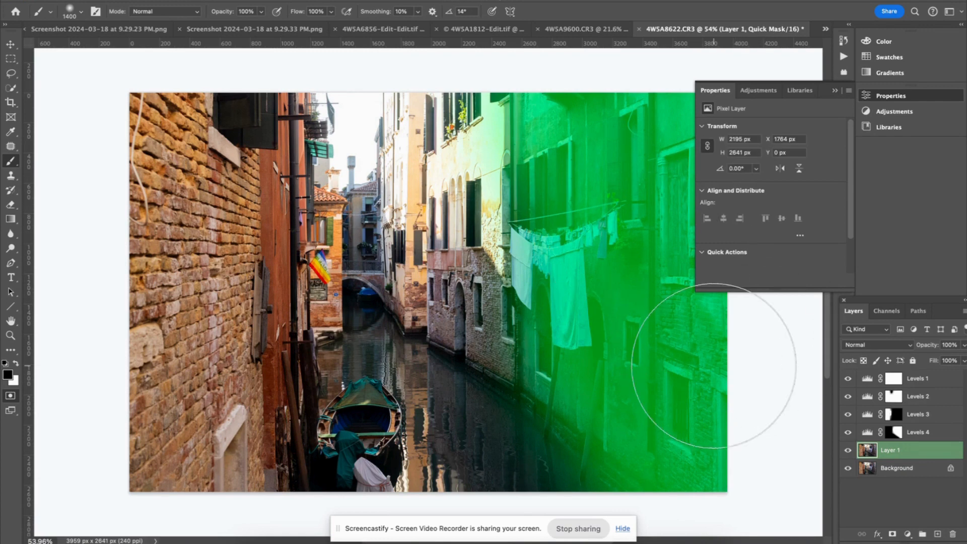
Step: Convert the mask into a selection and add a Levels adjustment with white input 222 and midtones 0.90
key(q)
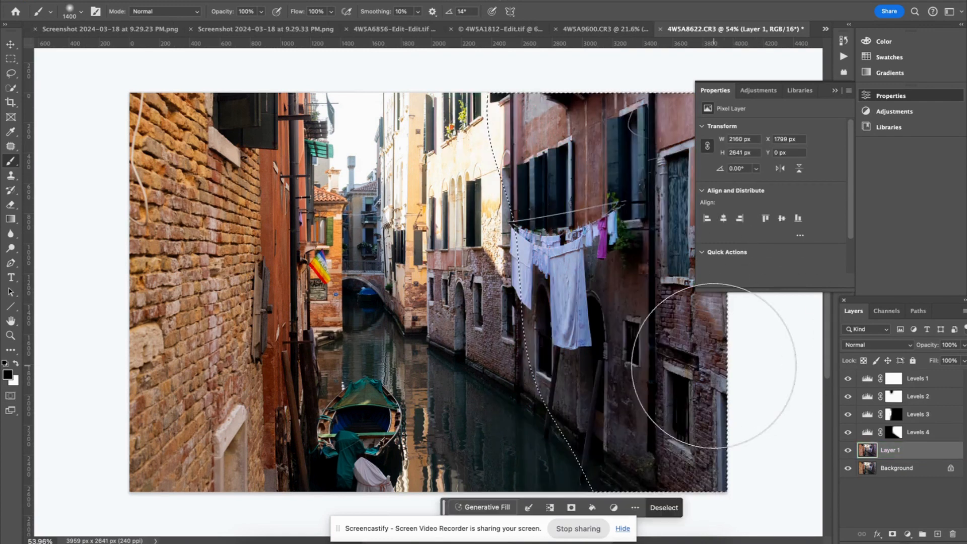
click(910, 534)
click(899, 422)
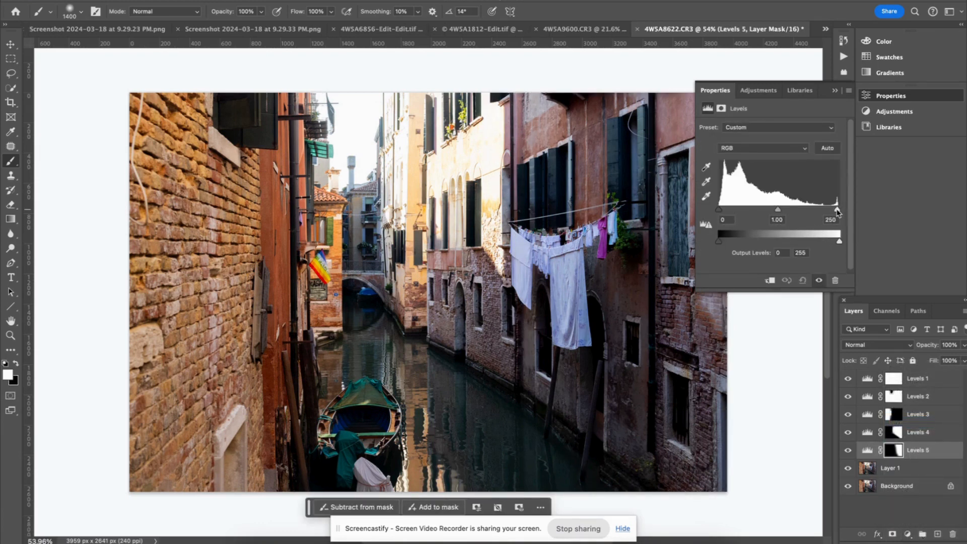
drag(837, 210, 774, 207)
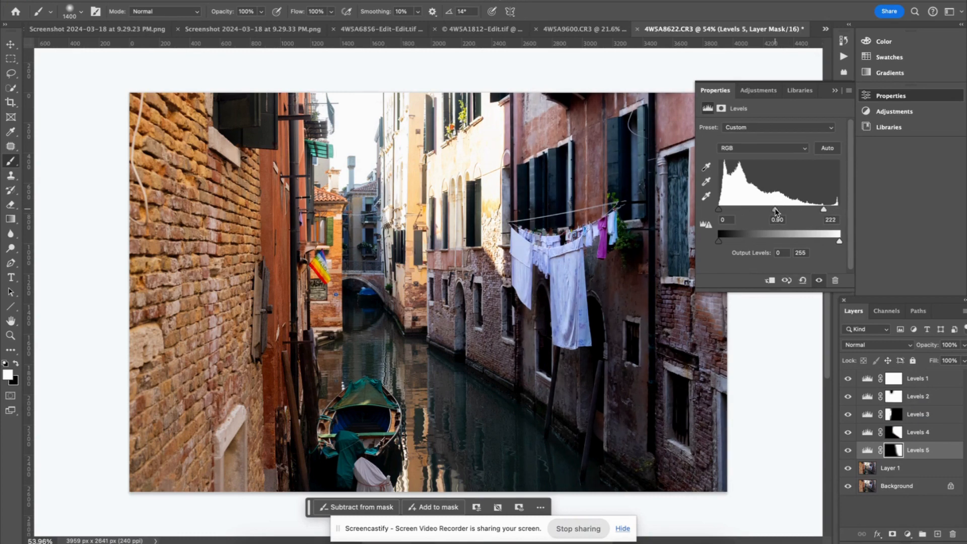
Step: Start a new Quick Mask on Layer 1 and paint over the canal water and boat with an 800 px brush
click(922, 473)
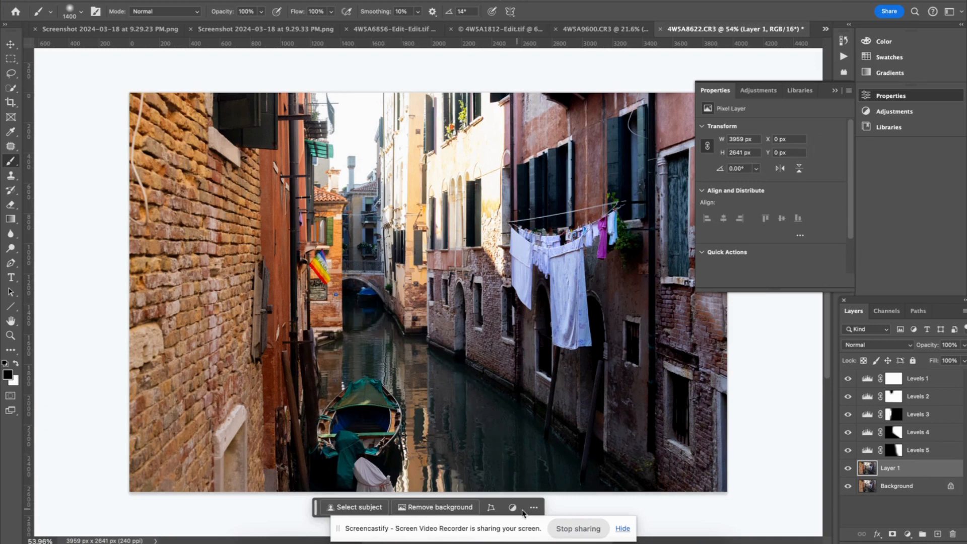
key(q)
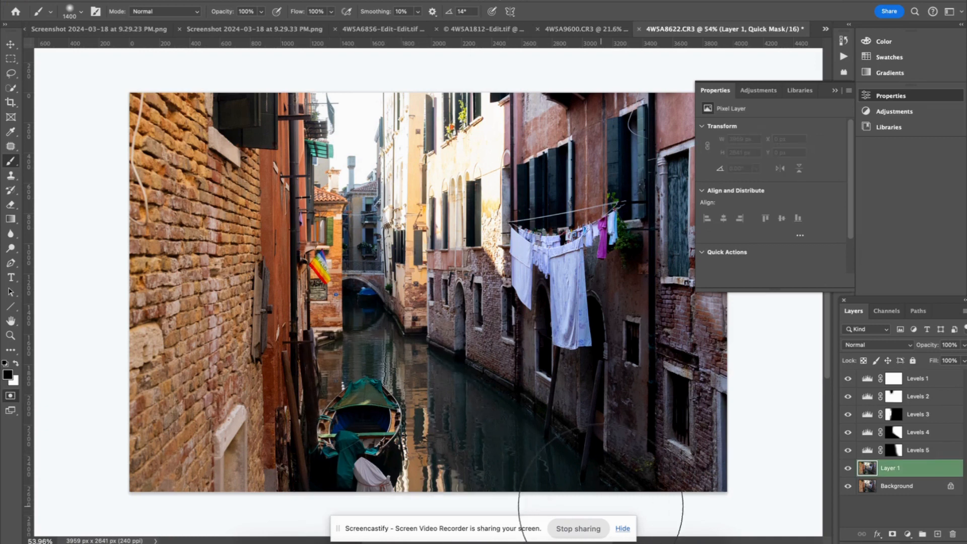
key(bracketleft)
key(bracketleft)
key(bracketleft)
mouse_move(367, 393)
mouse_down()
mouse_move(371, 460)
mouse_move(410, 449)
mouse_move(419, 433)
mouse_move(551, 519)
mouse_move(475, 423)
mouse_move(428, 403)
mouse_up()
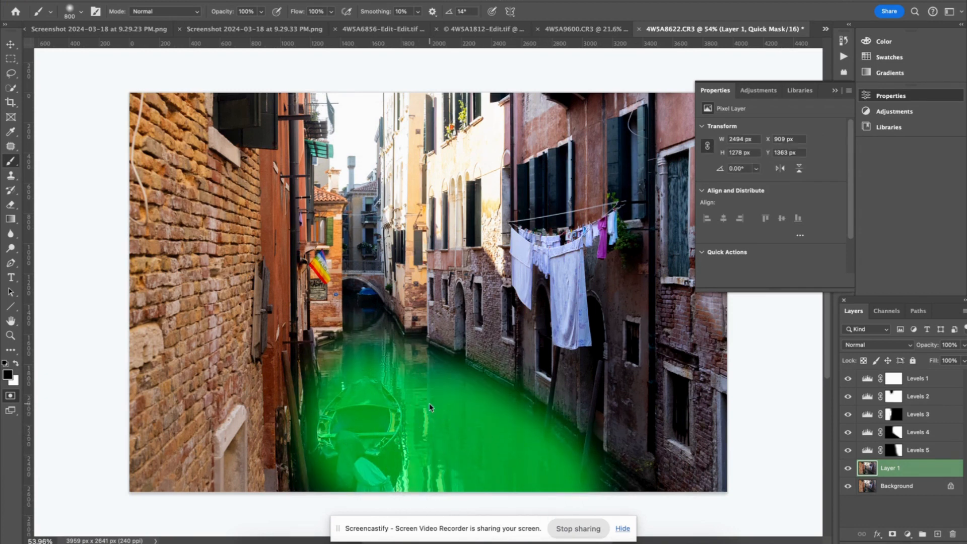
Step: Extend the water mask under the bridge and along the building's waterline, reducing the brush to 250 px
key(bracketleft)
key(bracketleft)
key(bracketleft)
key(bracketleft)
mouse_move(398, 372)
mouse_down()
mouse_move(347, 368)
mouse_move(336, 352)
mouse_move(410, 363)
mouse_up()
key(bracketleft)
key(bracketleft)
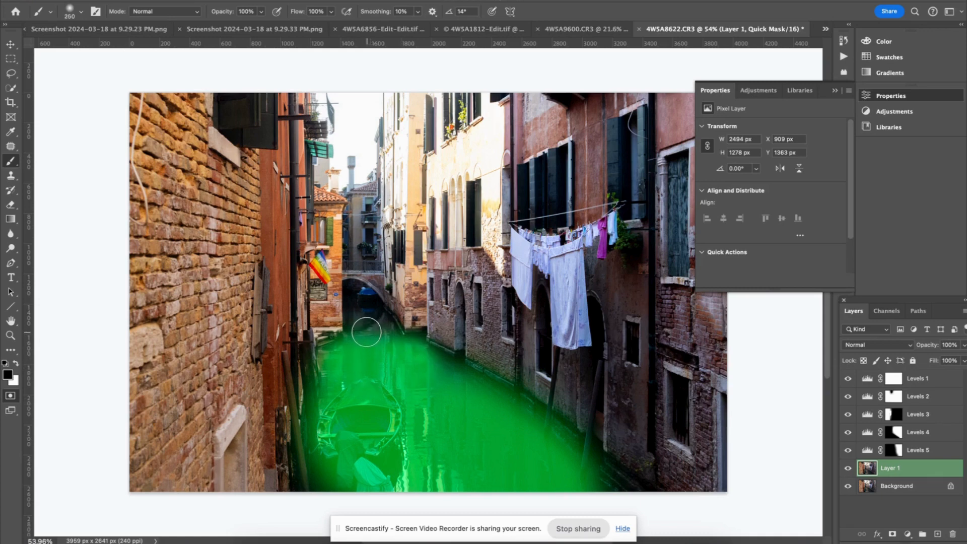
mouse_move(366, 332)
mouse_down()
mouse_move(362, 302)
mouse_move(378, 334)
mouse_move(355, 299)
mouse_move(398, 347)
mouse_move(425, 359)
mouse_move(507, 431)
mouse_move(587, 486)
mouse_move(578, 475)
mouse_move(615, 484)
mouse_up()
Step: Fill in the water mask around the boat and its mooring posts with a 600 px brush
key(bracketright)
key(bracketright)
key(bracketright)
key(bracketright)
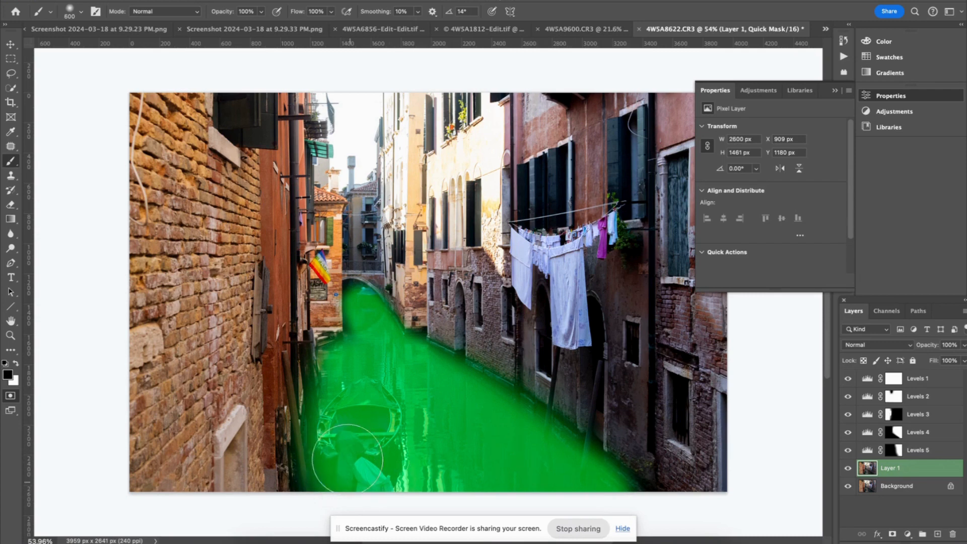
mouse_move(348, 458)
mouse_down()
mouse_move(352, 508)
mouse_move(342, 373)
mouse_move(375, 379)
mouse_move(449, 470)
mouse_up()
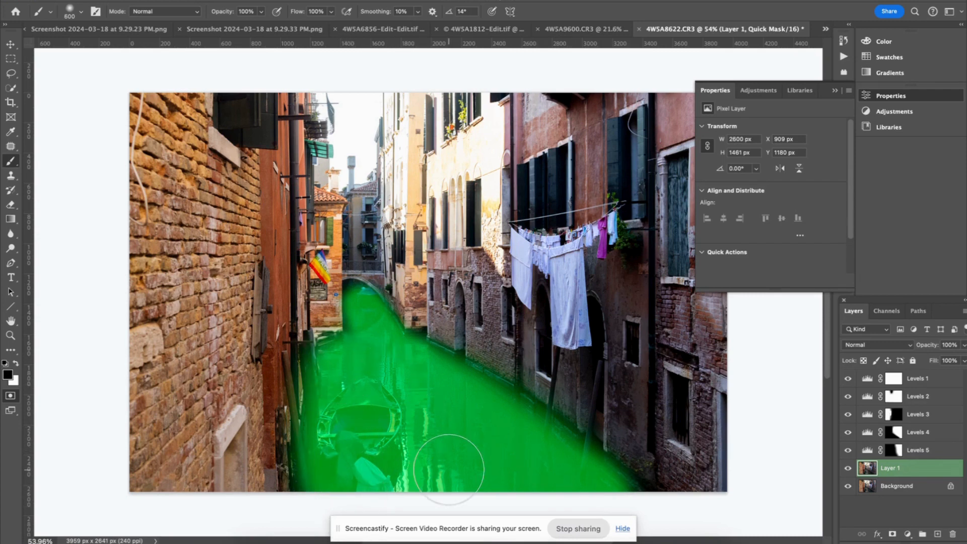
Step: Convert the water mask into a selection and add a Levels adjustment with white input 211 and midtones 0.76
key(q)
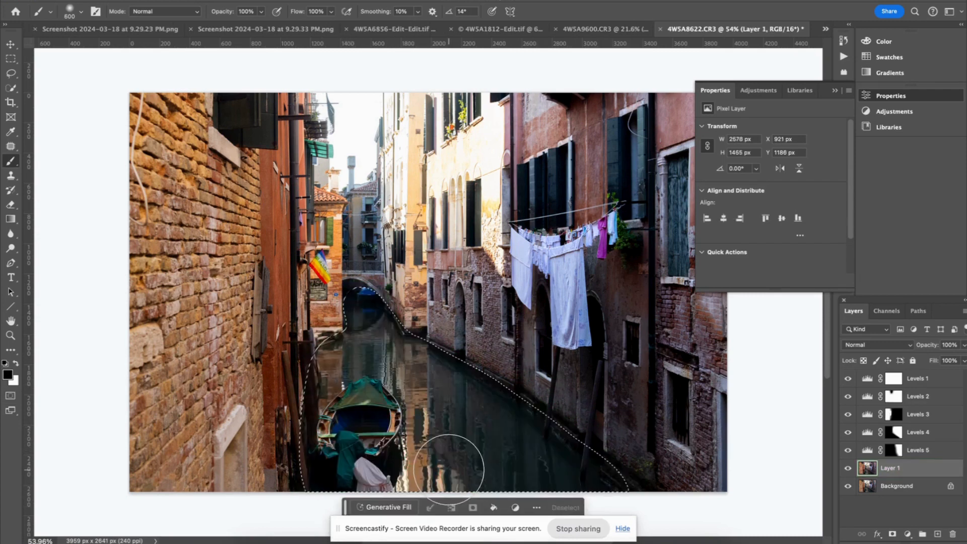
click(908, 535)
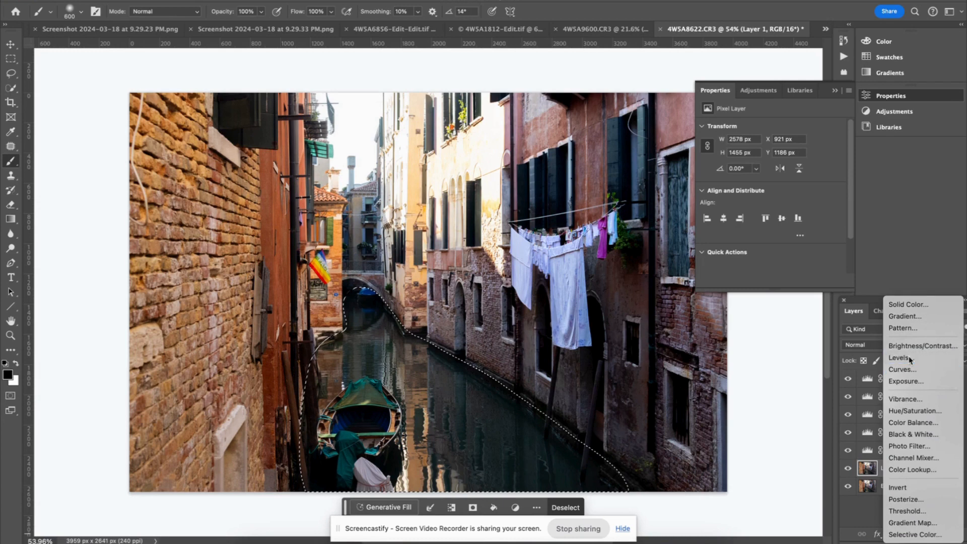
click(902, 355)
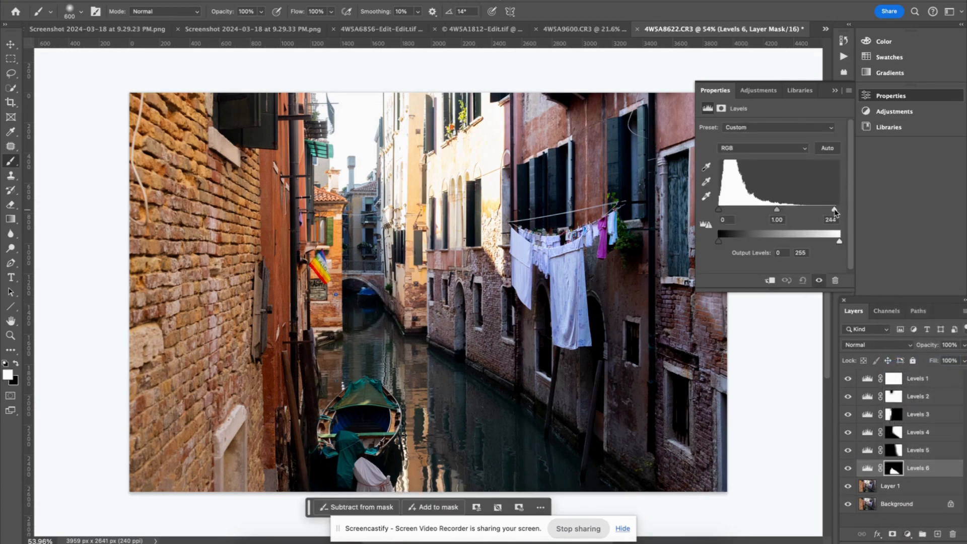
drag(835, 212, 827, 212)
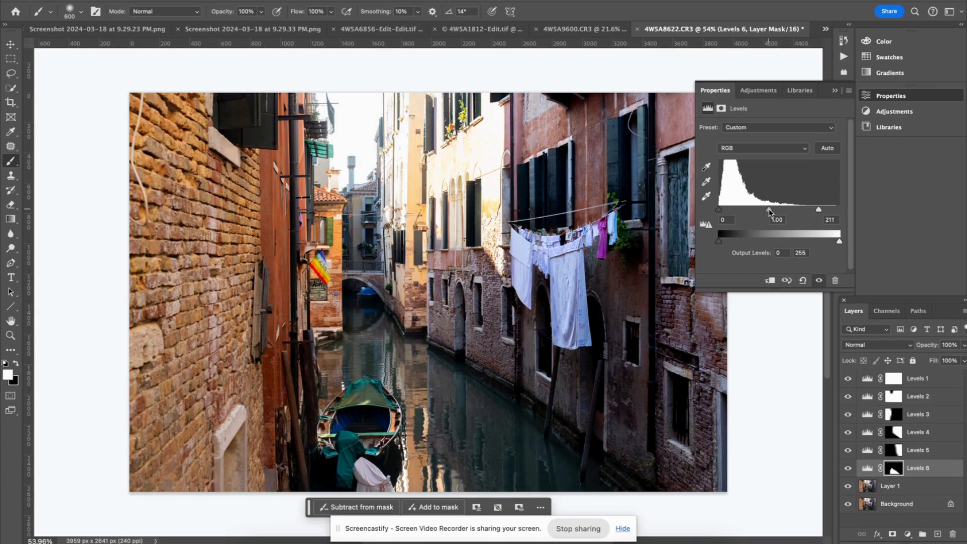
mouse_move(774, 213)
mouse_down()
mouse_move(763, 209)
mouse_move(773, 212)
mouse_up()
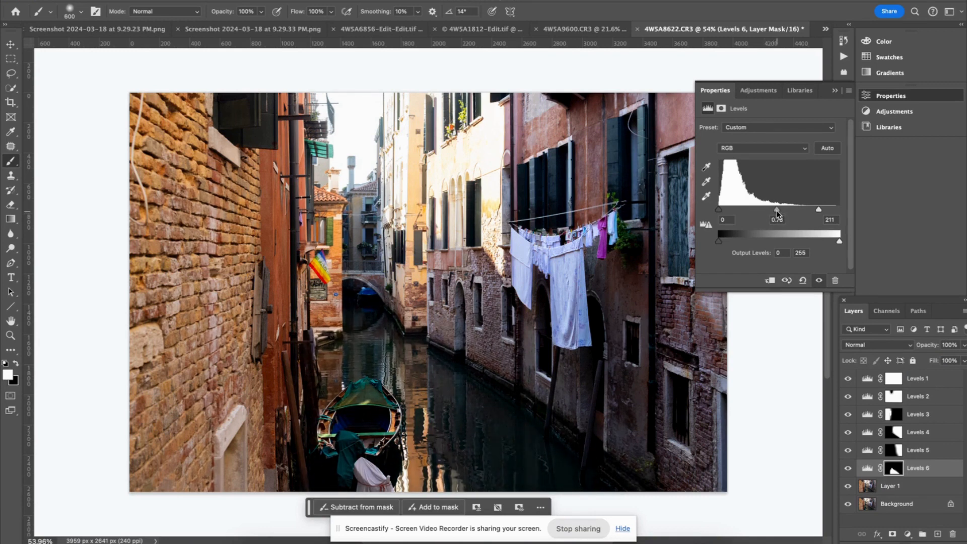
Step: Start a new Quick Mask on Layer 1 and paint over the moored boat with a 250 px brush
click(906, 486)
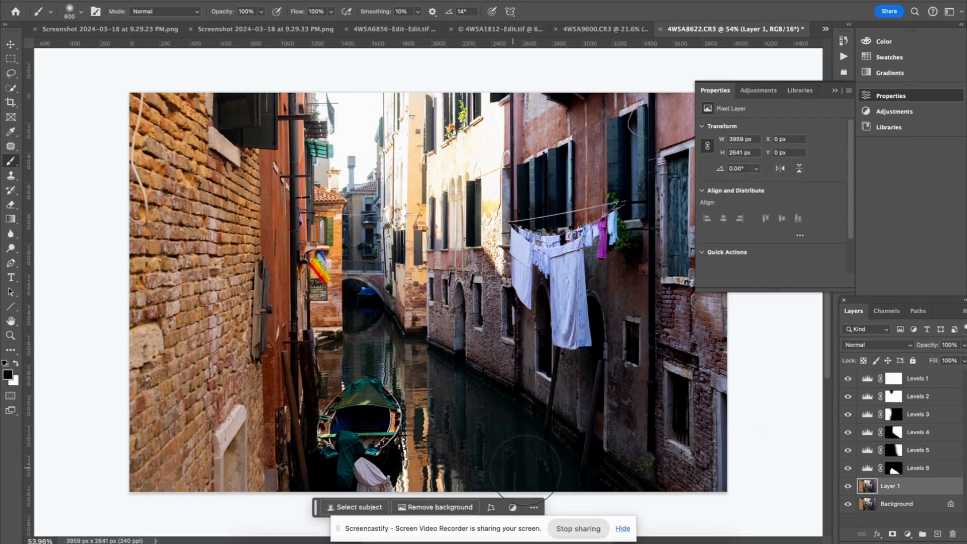
key(q)
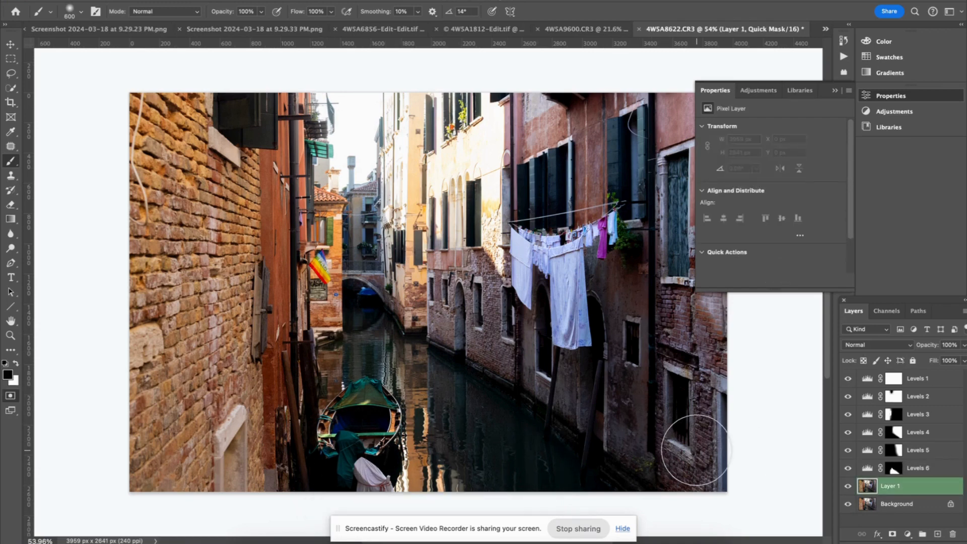
key(bracketleft)
key(bracketleft)
key(bracketleft)
key(bracketleft)
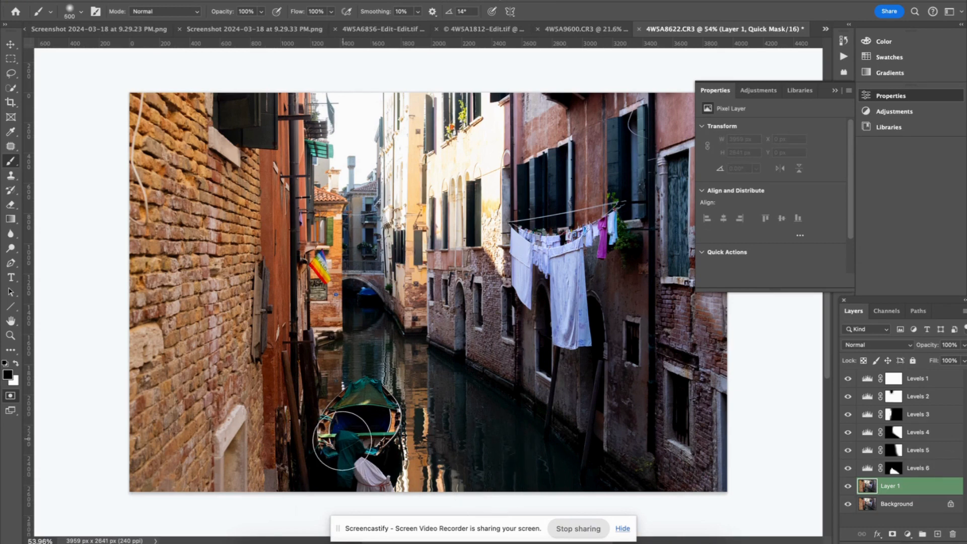
mouse_move(344, 438)
mouse_down()
mouse_move(369, 395)
mouse_move(383, 402)
mouse_move(379, 438)
mouse_move(351, 452)
mouse_move(365, 404)
mouse_move(337, 431)
mouse_move(340, 418)
mouse_move(388, 418)
mouse_move(359, 456)
mouse_move(361, 474)
mouse_move(355, 465)
mouse_move(373, 482)
mouse_move(362, 441)
mouse_move(370, 414)
mouse_move(385, 429)
mouse_move(389, 487)
mouse_up()
Step: Convert the boat mask into a selection and add a Levels adjustment with a slightly lowered white input
key(q)
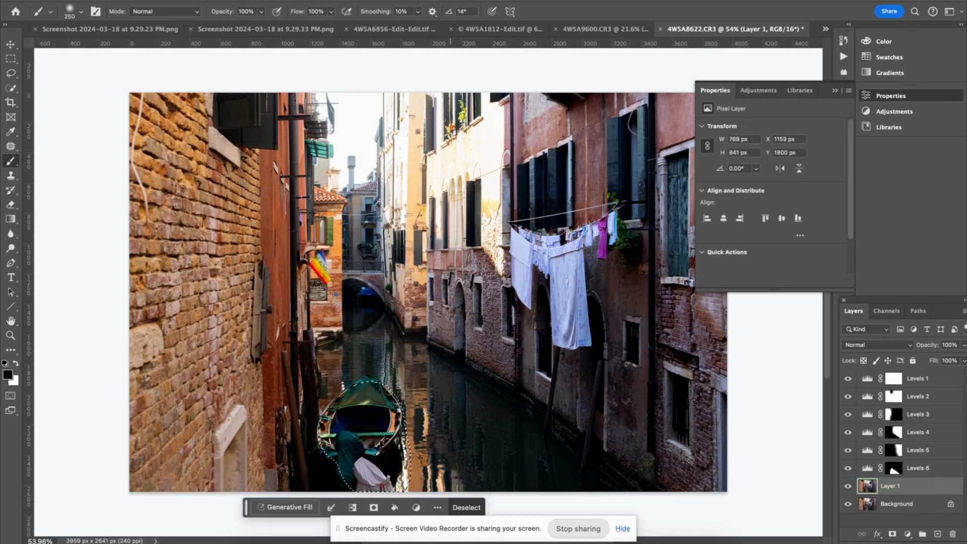
click(907, 534)
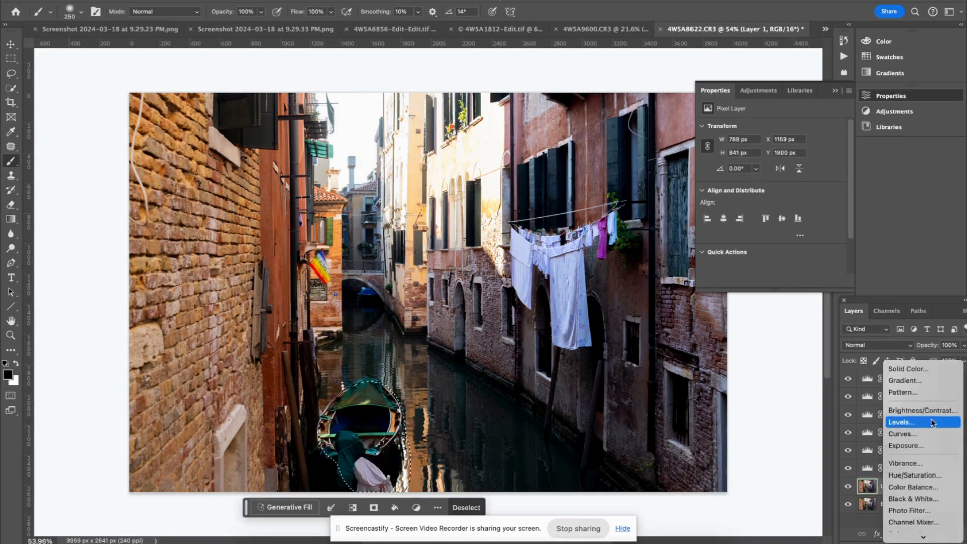
click(902, 422)
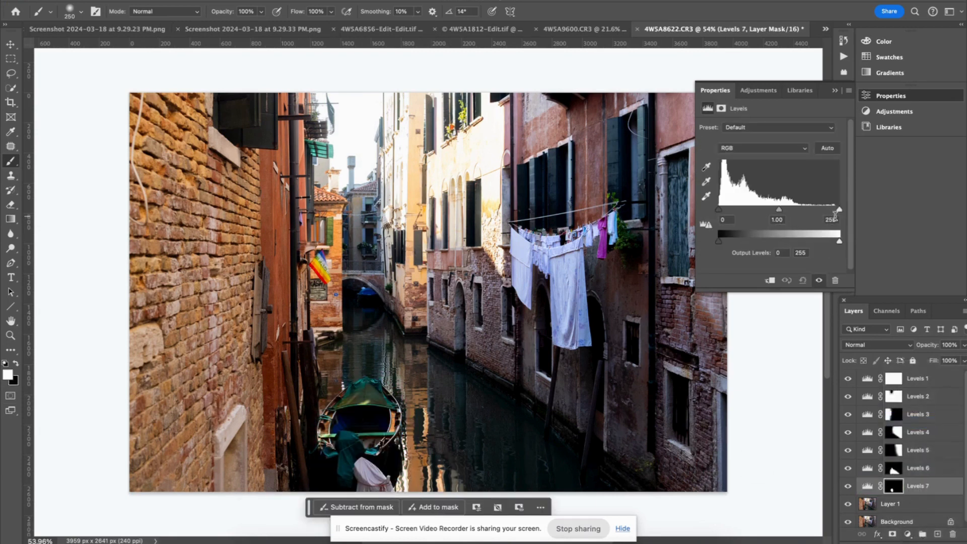
drag(839, 210, 832, 208)
click(928, 505)
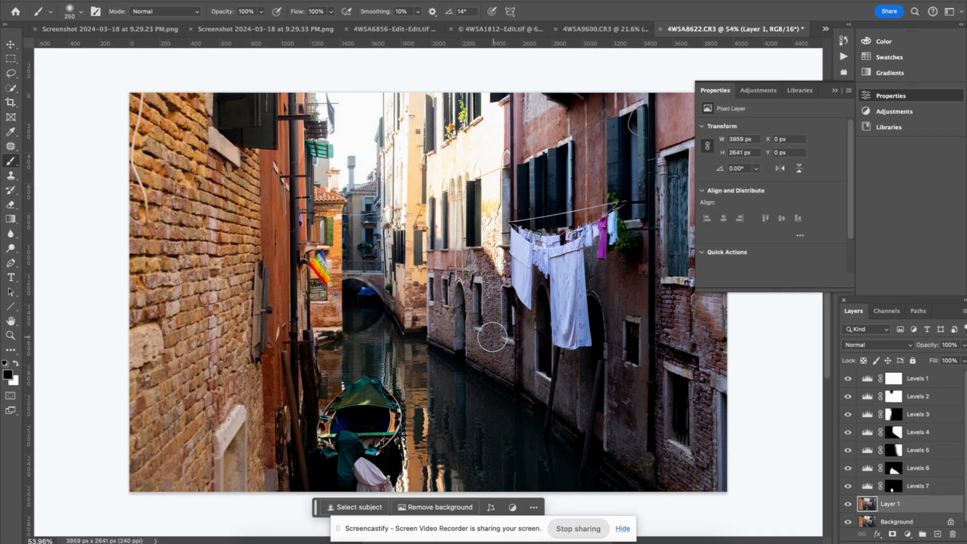
Step: Compare the edited photo with the original by toggling the visibility of every layer except Background
scroll(493, 337, down, 4)
scroll(492, 337, up, 1)
scroll(492, 336, up, 1)
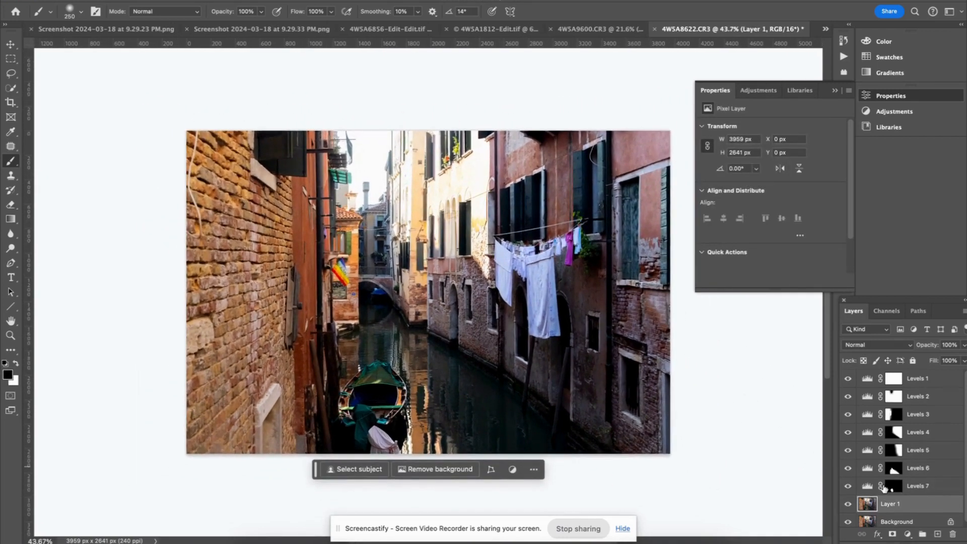
scroll(919, 468, down, 1)
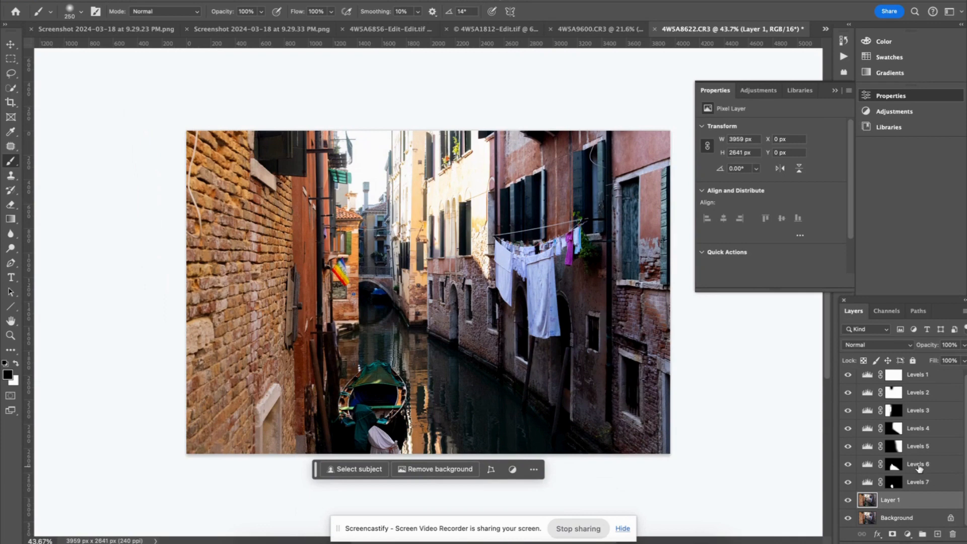
alt+click(849, 518)
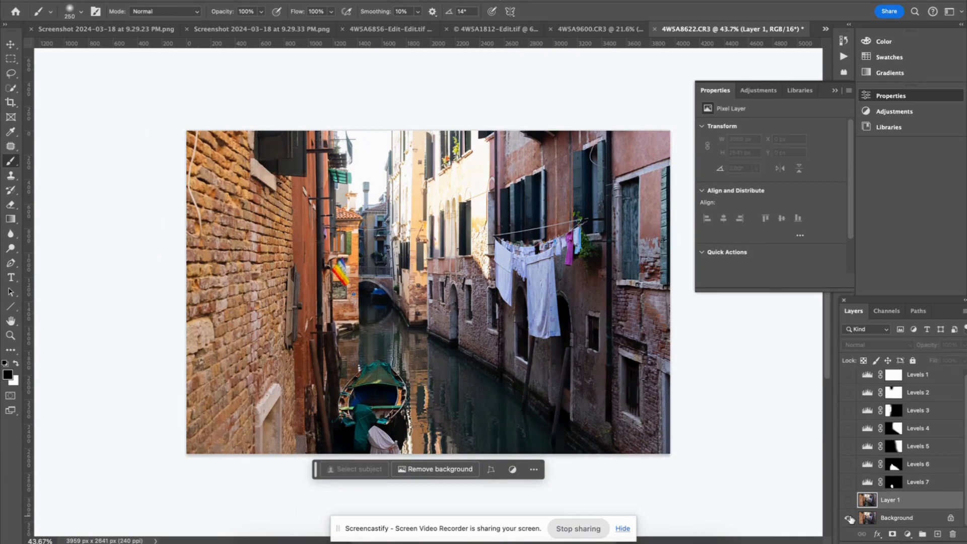
alt+click(849, 518)
alt+click(848, 518)
alt+click(849, 519)
alt+click(849, 518)
alt+click(849, 518)
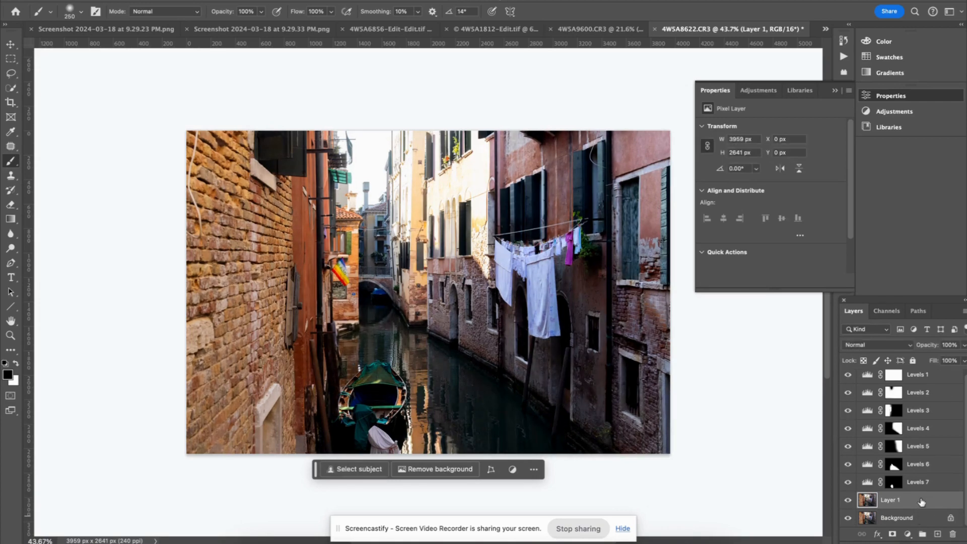
Step: Start a new Quick Mask on Layer 1 and paint over the distant building at the end of the canal, starting with a 200 px brush
scroll(498, 229, up, 7)
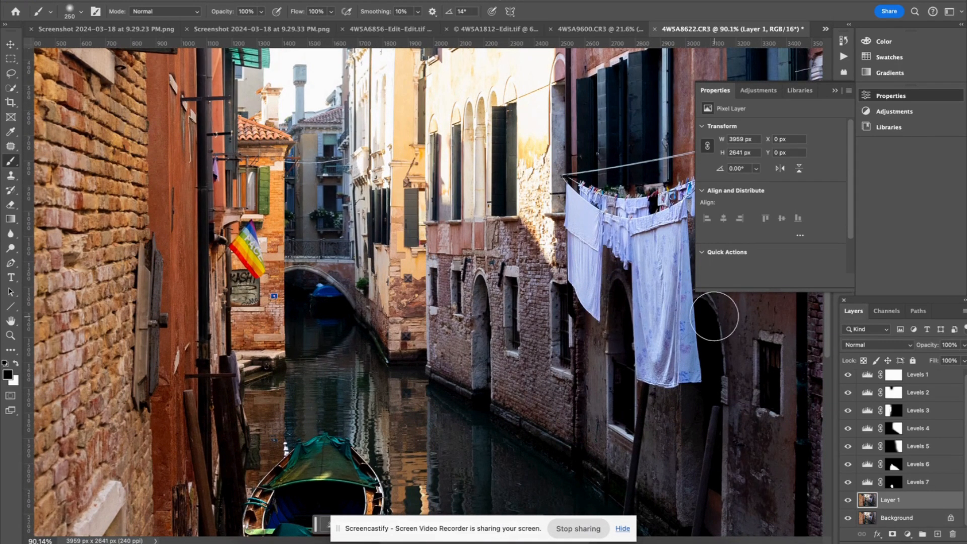
key(q)
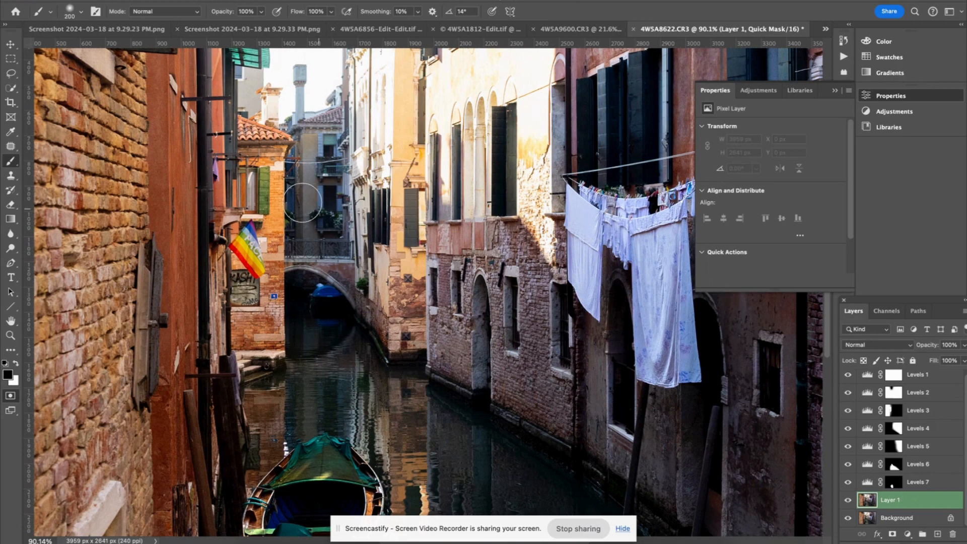
mouse_move(310, 194)
mouse_down()
mouse_move(313, 241)
mouse_move(321, 212)
mouse_move(326, 221)
mouse_move(318, 142)
mouse_move(316, 154)
mouse_move(307, 144)
mouse_move(302, 197)
mouse_up()
key(bracketleft)
key(bracketleft)
mouse_move(315, 137)
mouse_down()
mouse_move(323, 121)
mouse_move(332, 128)
mouse_move(304, 127)
mouse_move(329, 121)
mouse_move(338, 105)
mouse_up()
Step: Extend the distant building's mask over the bridge arch with a 90 px brush, reducing the brush to 70 px
key(bracketleft)
key(bracketleft)
key(bracketleft)
key(bracketleft)
key(bracketright)
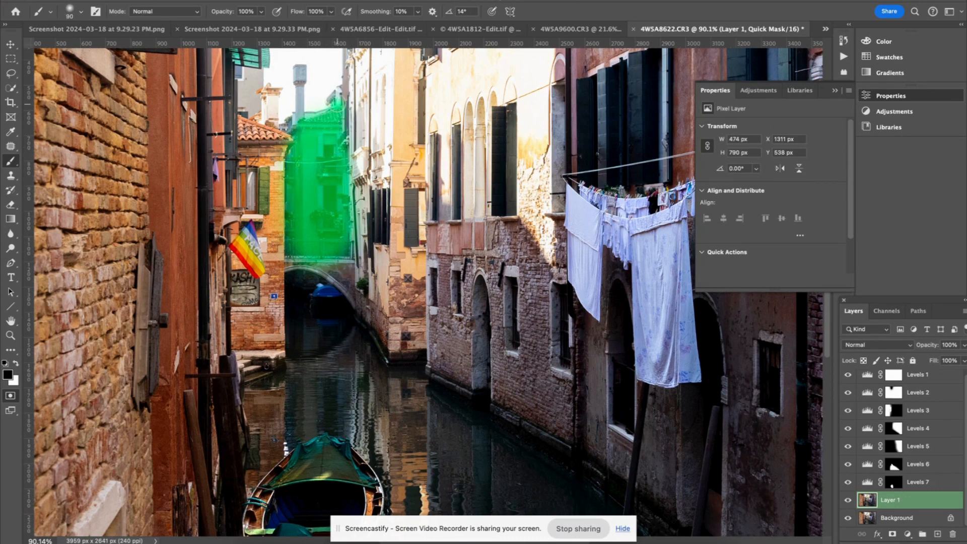
mouse_move(335, 271)
mouse_down()
mouse_move(348, 290)
mouse_move(339, 252)
mouse_move(339, 269)
mouse_move(291, 262)
mouse_move(350, 305)
mouse_up()
key(bracketleft)
key(bracketleft)
key(bracketleft)
Step: Convert the building and bridge mask into a selection and add a Levels adjustment with inputs 6, 1.07 and 224
key(q)
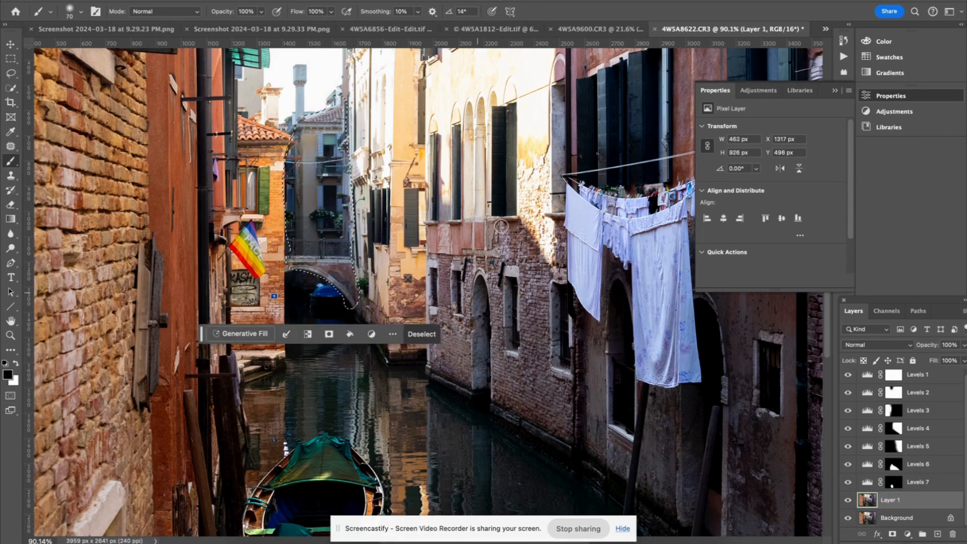
key(ctrl+0)
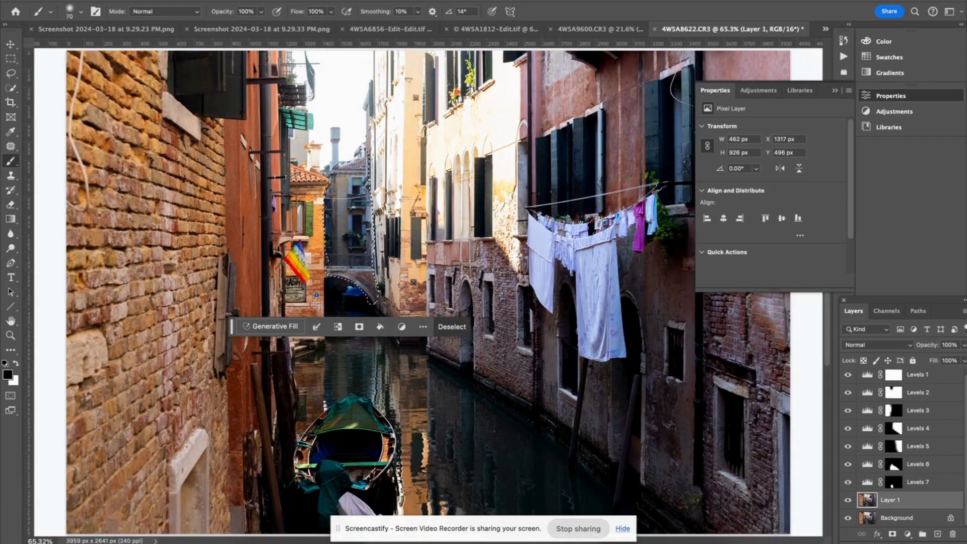
click(908, 534)
click(916, 426)
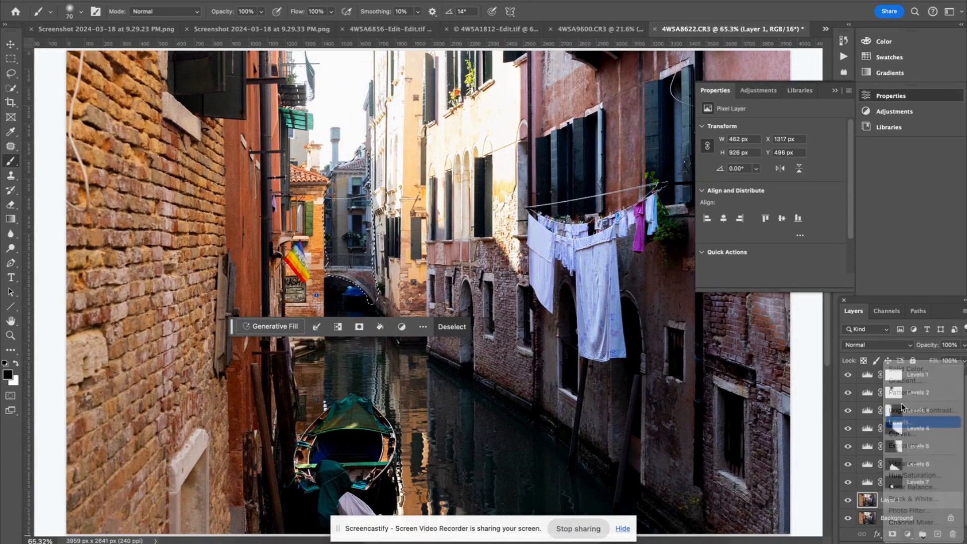
drag(839, 211, 824, 208)
drag(719, 209, 772, 213)
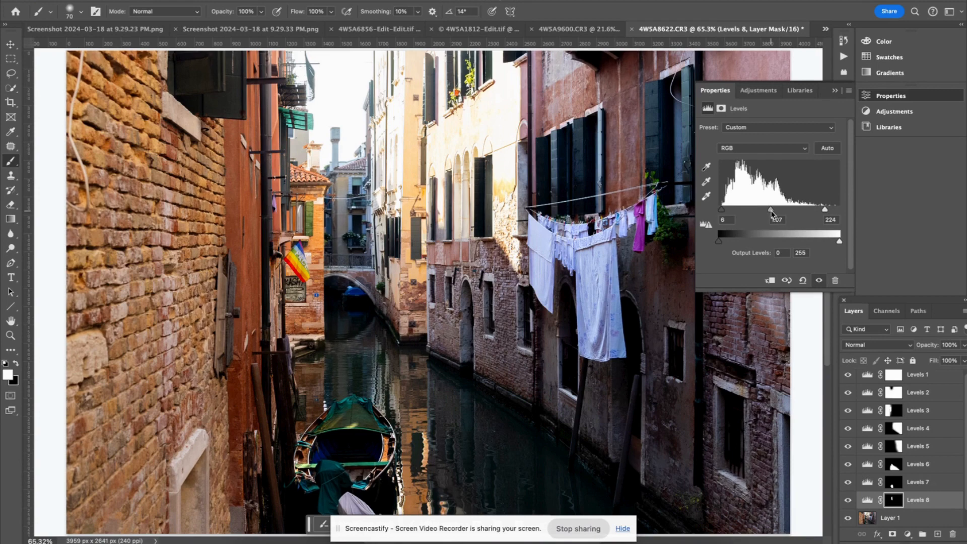
click(920, 522)
scroll(462, 264, down, 5)
scroll(462, 264, up, 3)
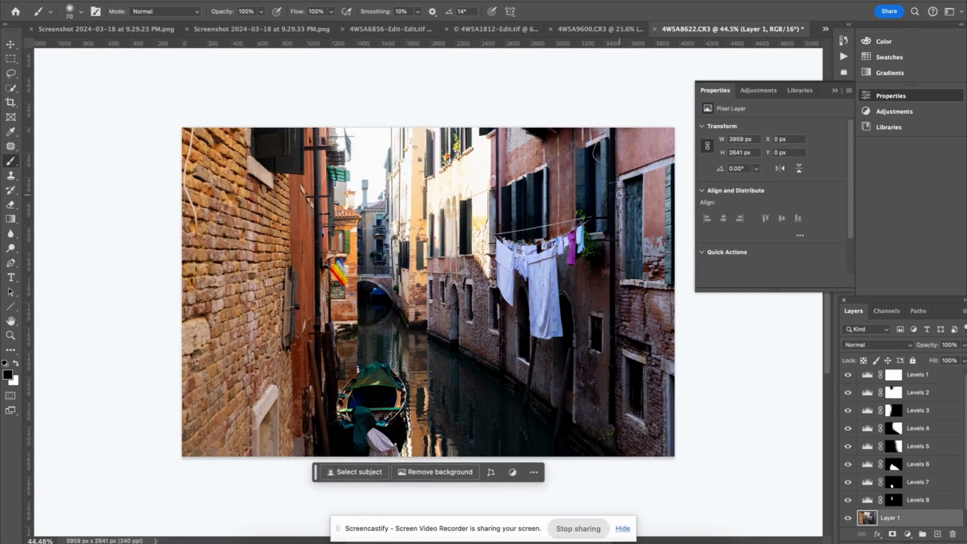
scroll(628, 256, right, 2)
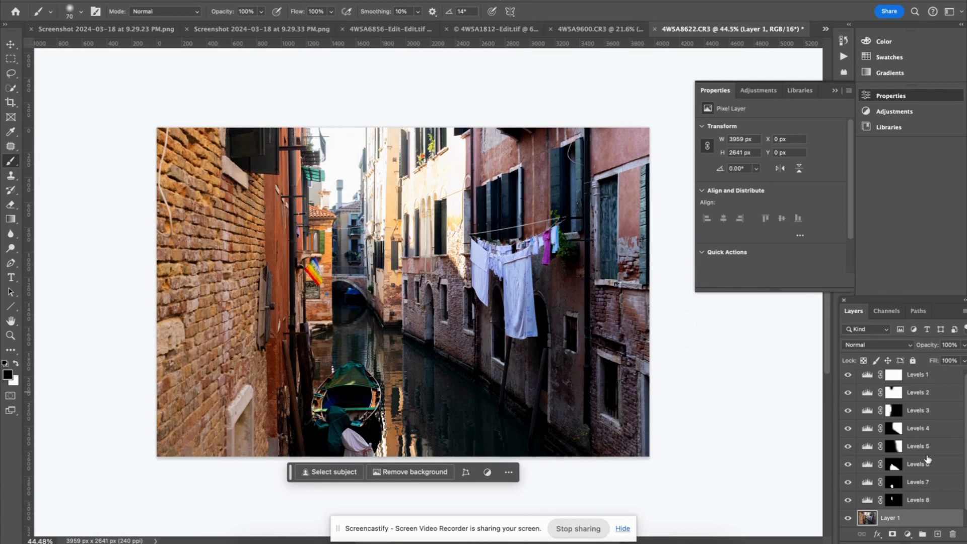
scroll(928, 461, down, 1)
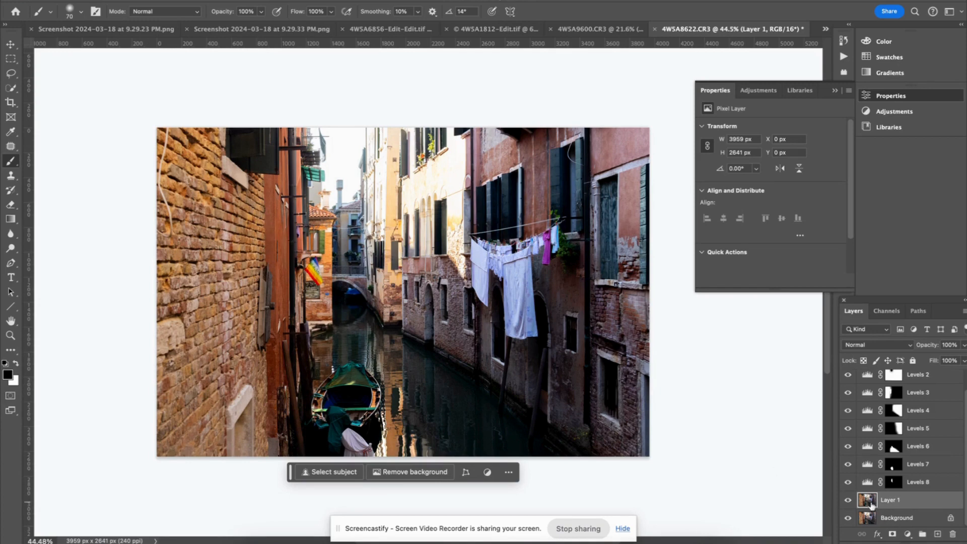
click(908, 534)
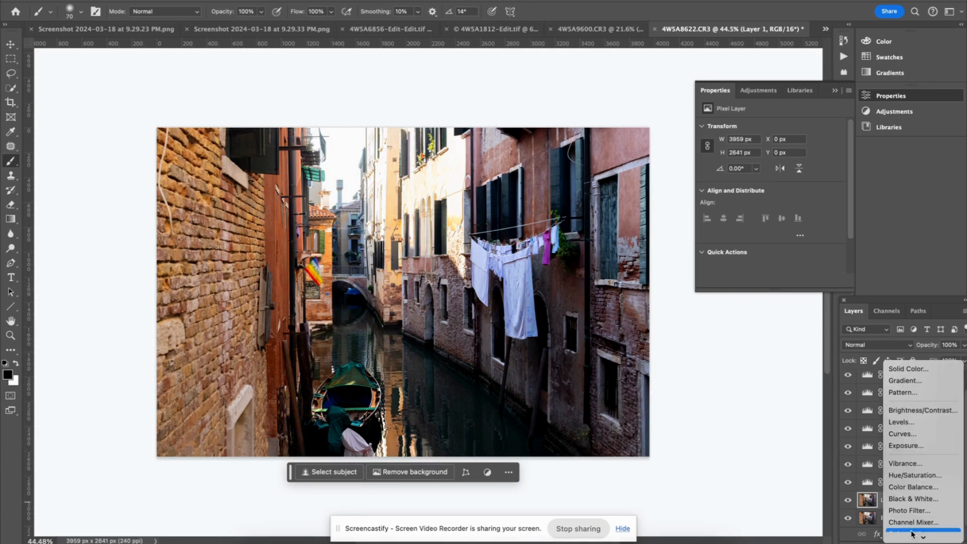
click(863, 504)
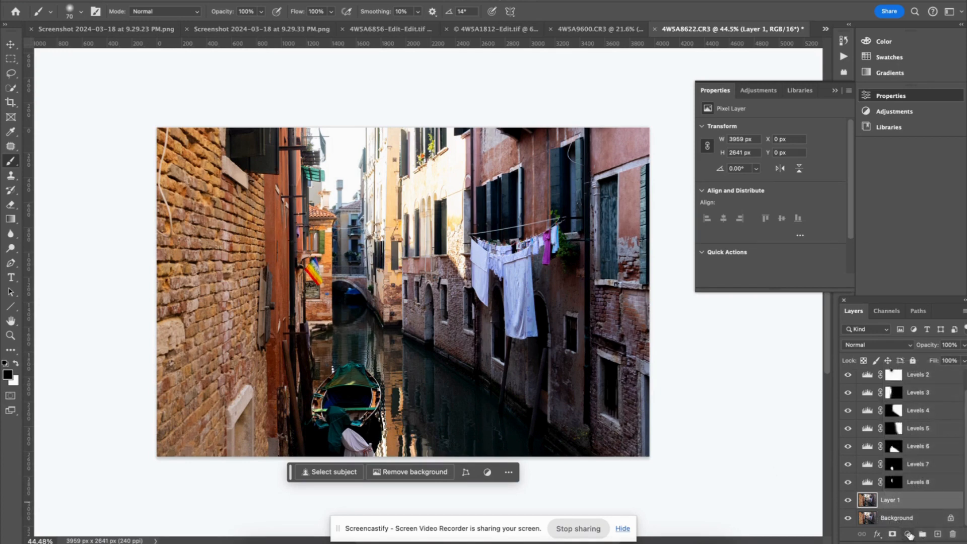
Step: Start a new Quick Mask on Layer 1 and paint over the buildings, laundry and water right of the brick wall with a 1500 px brush
key(q)
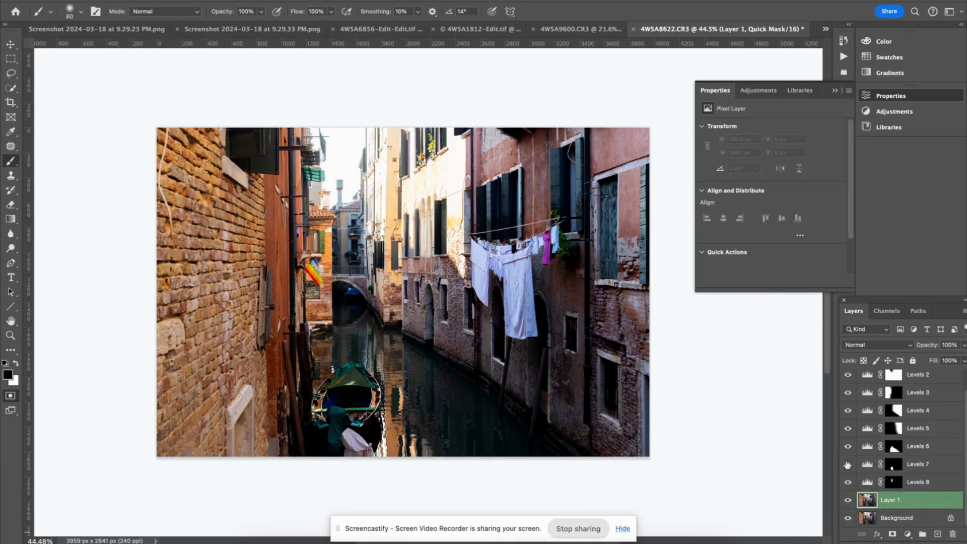
key(bracketright)
key(bracketright)
key(bracketright)
key(bracketright)
key(bracketright)
key(bracketright)
key(bracketright)
key(bracketright)
key(bracketright)
key(bracketright)
key(bracketright)
key(bracketright)
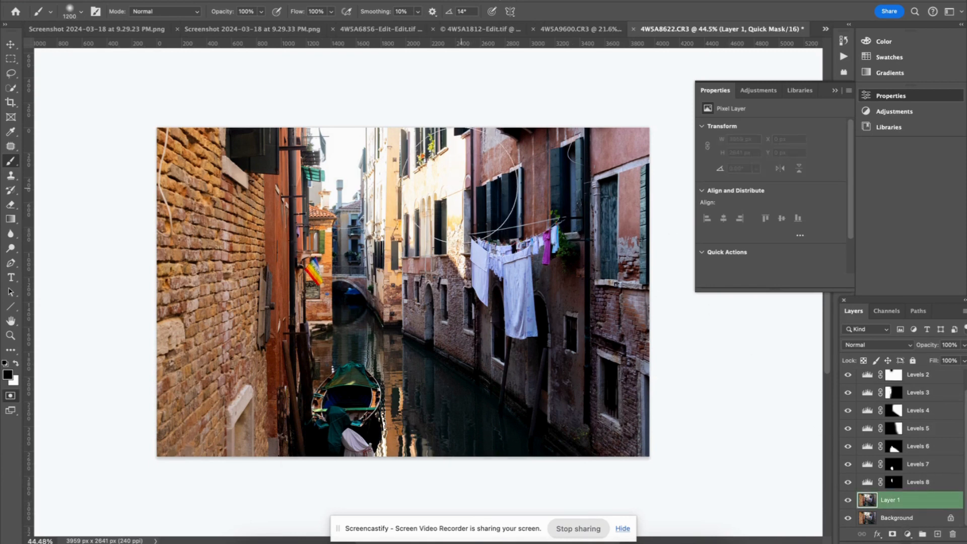
key(bracketright)
key(bracketright)
key(bracketright)
key(bracketright)
key(bracketright)
key(bracketright)
key(bracketright)
mouse_move(442, 162)
mouse_down()
mouse_move(485, 316)
mouse_move(460, 240)
mouse_move(543, 171)
mouse_move(584, 328)
mouse_move(611, 325)
mouse_move(626, 201)
mouse_move(625, 448)
mouse_move(596, 405)
mouse_move(519, 390)
mouse_move(486, 371)
mouse_move(473, 425)
mouse_move(422, 424)
mouse_move(444, 387)
mouse_move(411, 384)
mouse_move(421, 396)
mouse_move(458, 251)
mouse_move(470, 266)
mouse_move(462, 205)
mouse_move(599, 172)
mouse_move(592, 314)
mouse_move(578, 265)
mouse_move(578, 343)
mouse_up()
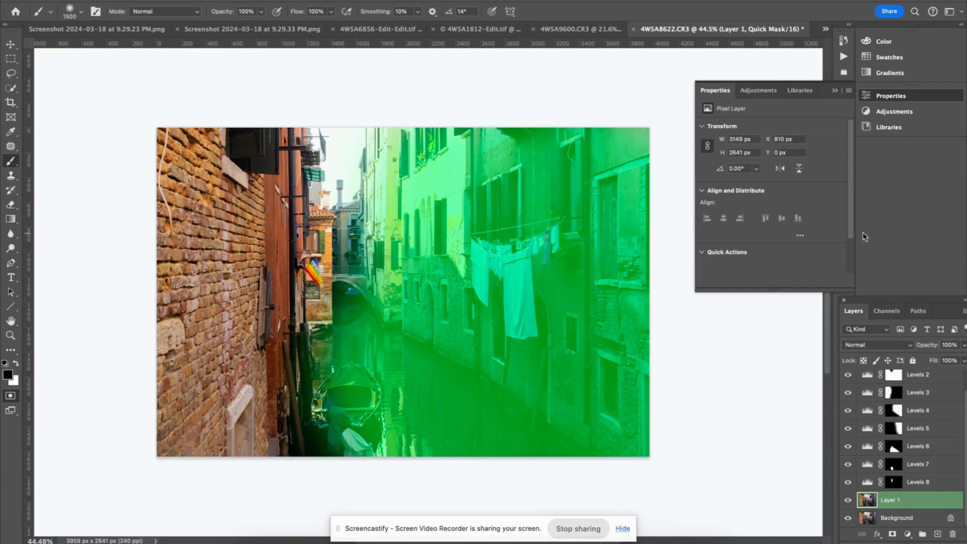
Step: Convert the mask into a selection and add a Hue/Saturation adjustment with saturation +23
key(q)
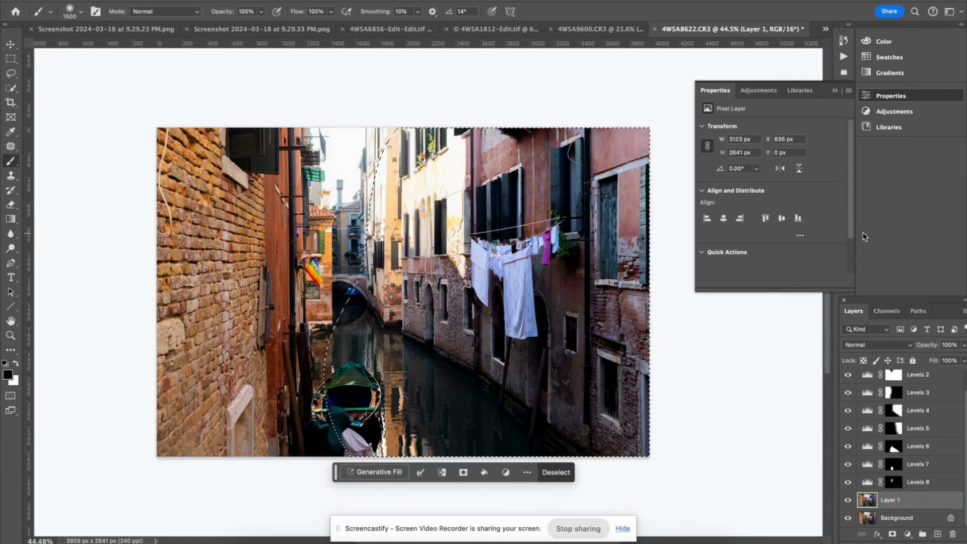
click(909, 534)
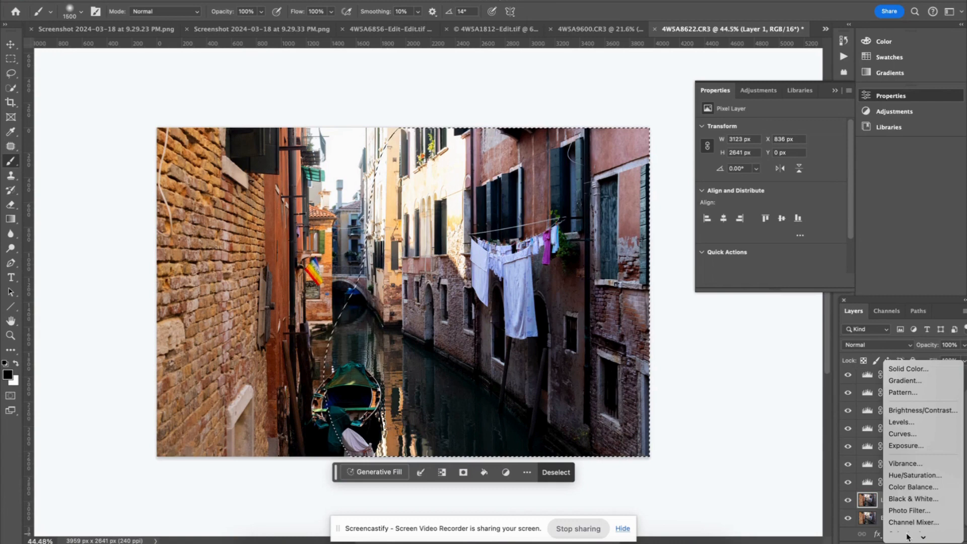
click(934, 476)
drag(771, 189, 787, 190)
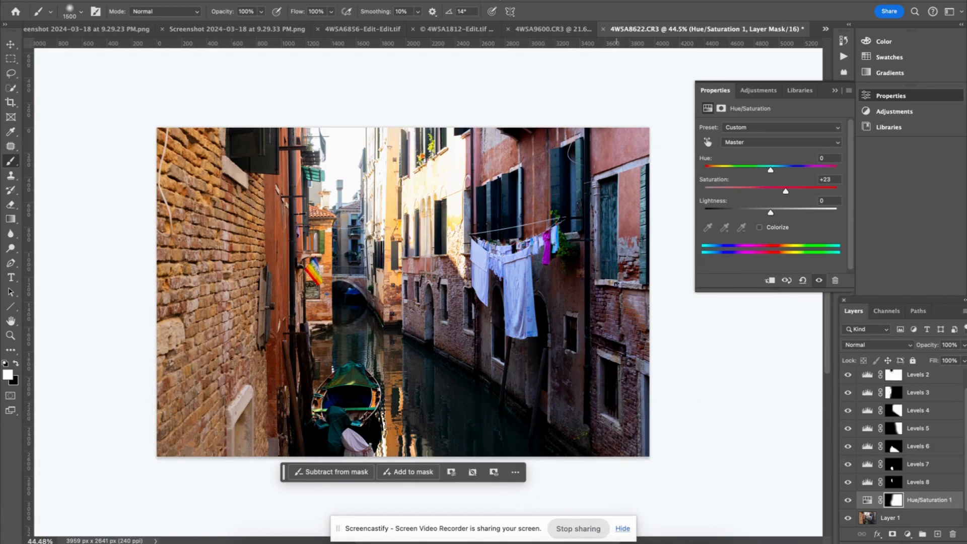
click(918, 520)
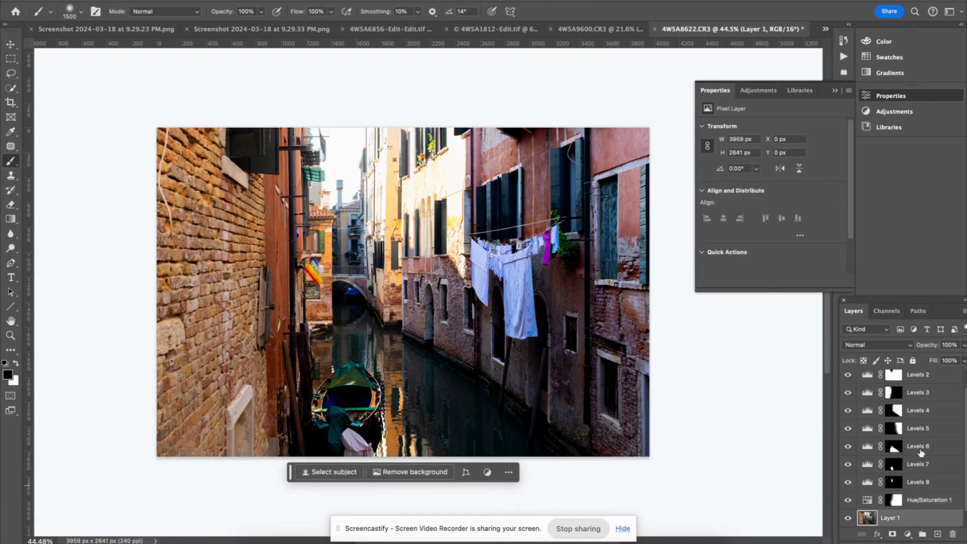